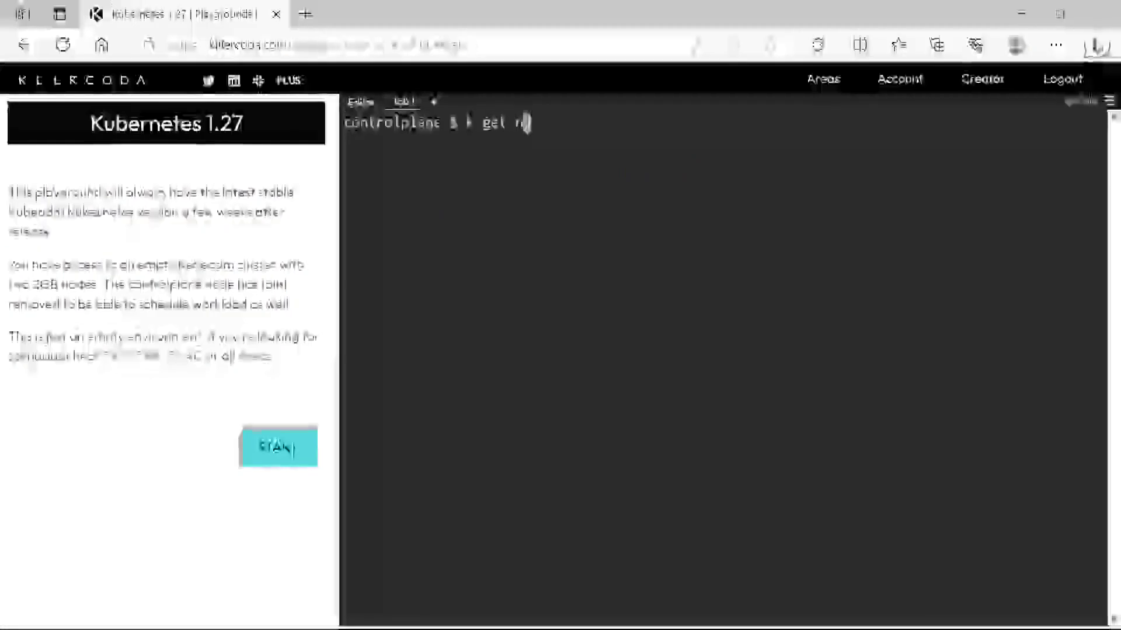
text(s)
List the cluster namespaces and copy the project-1 name.
key(Return)
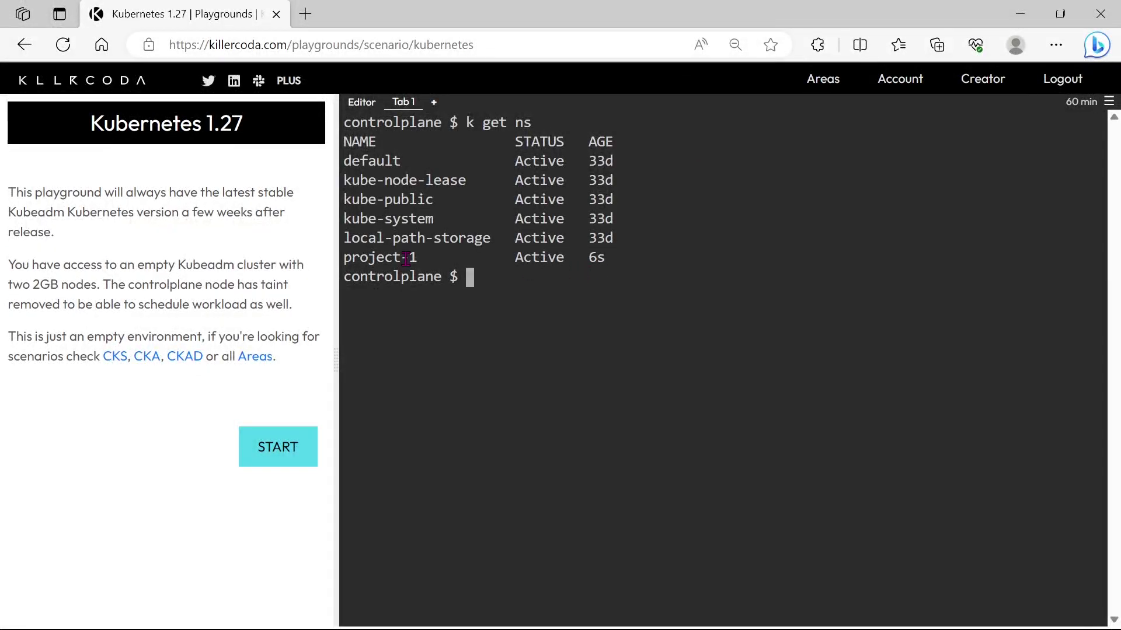
drag(344, 258, 423, 261)
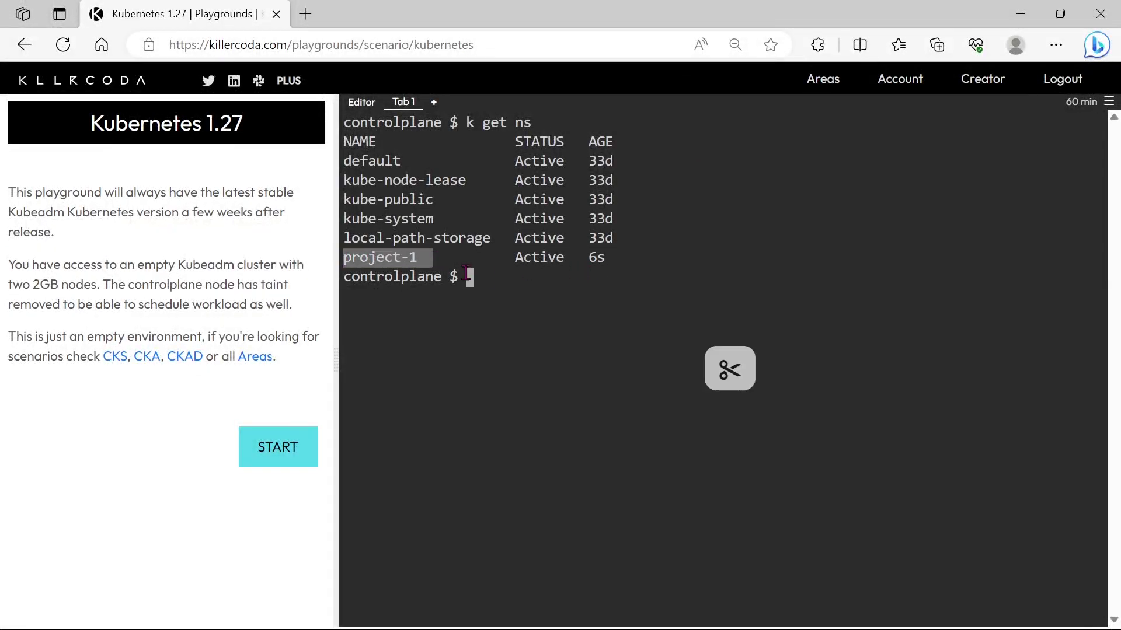
click(491, 279)
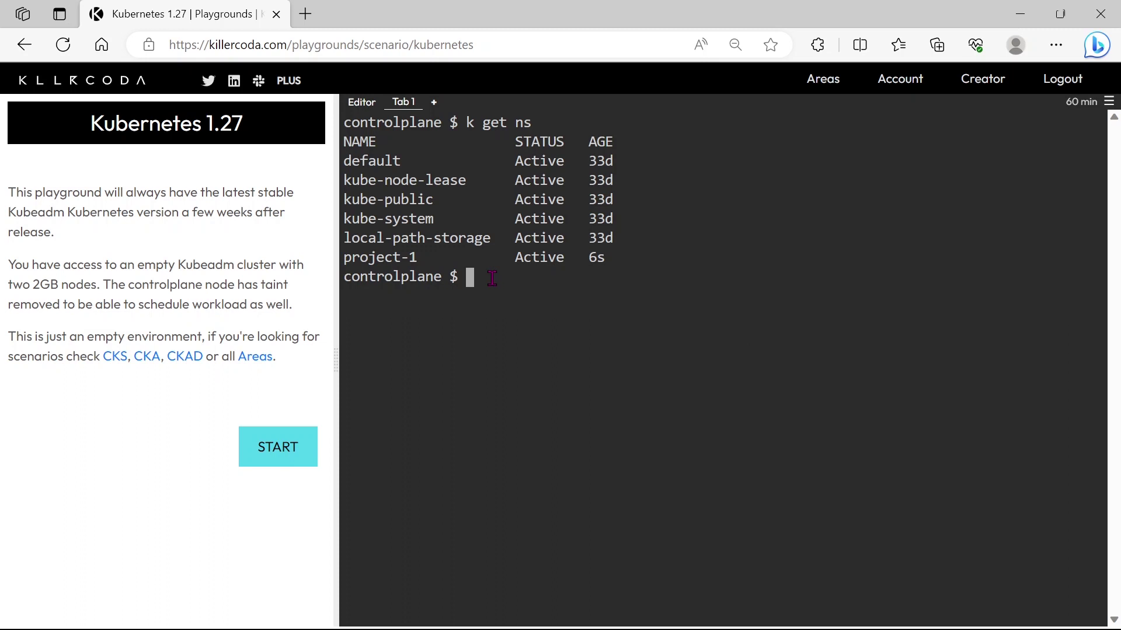
text(k crea)
text(te )
text(sa gitop)
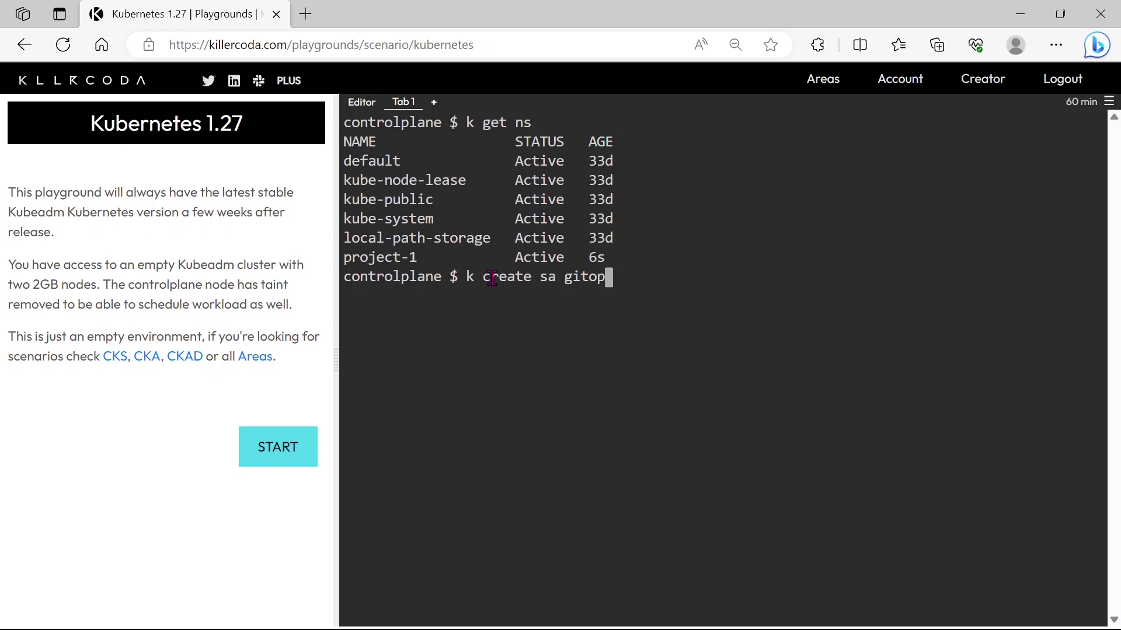
text(s -n p)
text(roject-1)
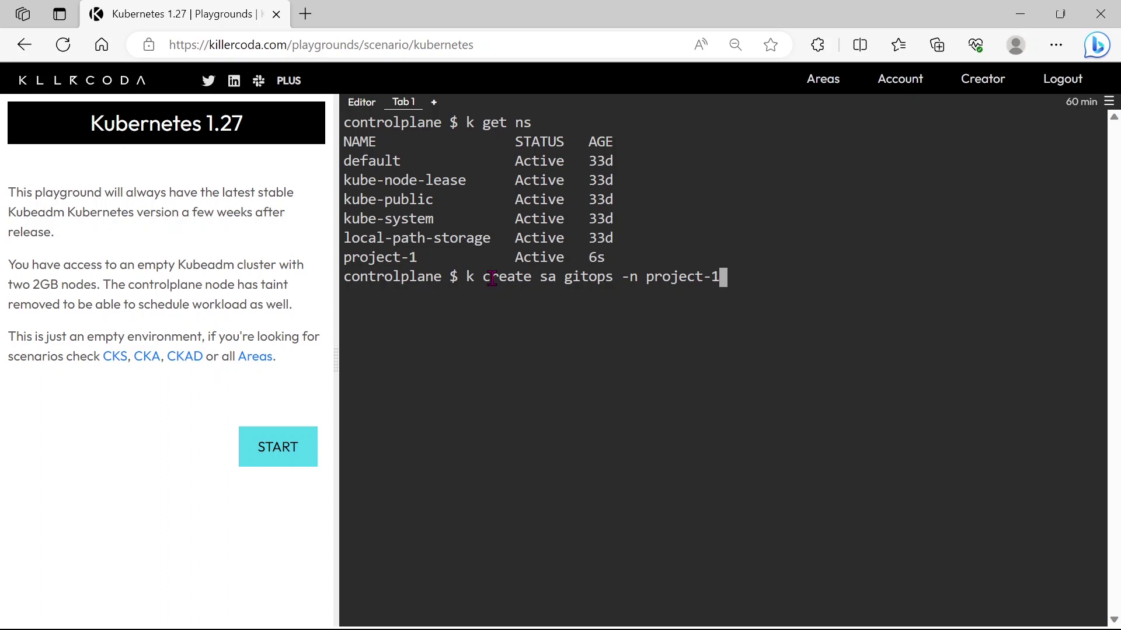
Create the gitops service account in project-1 and list it there.
key(Return)
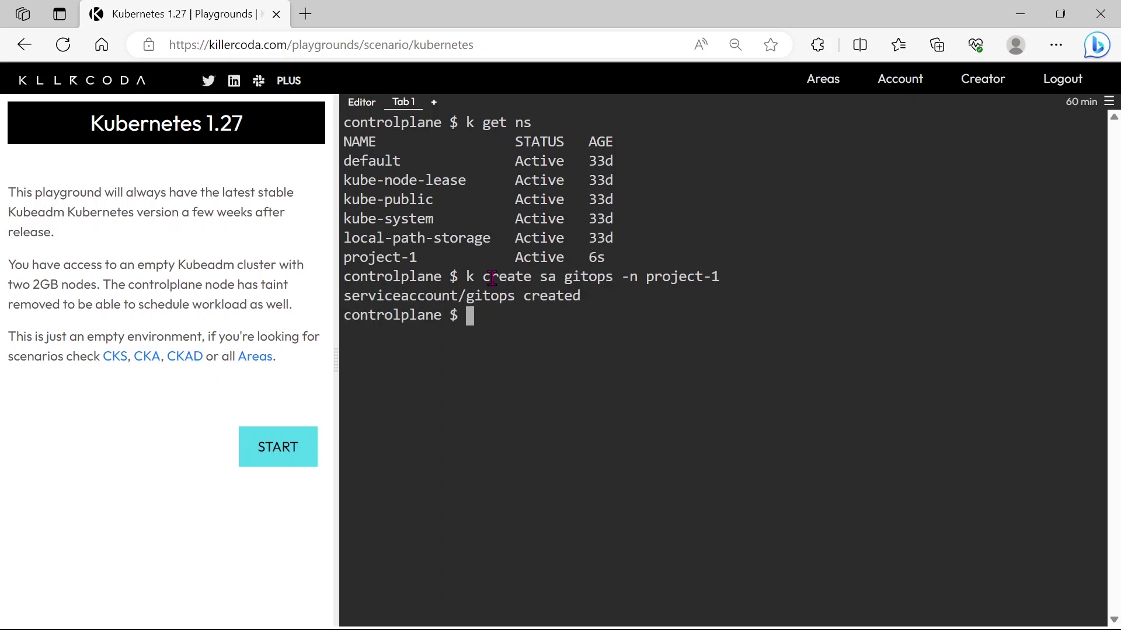
text(k g)
text(et sa -n )
text(project)
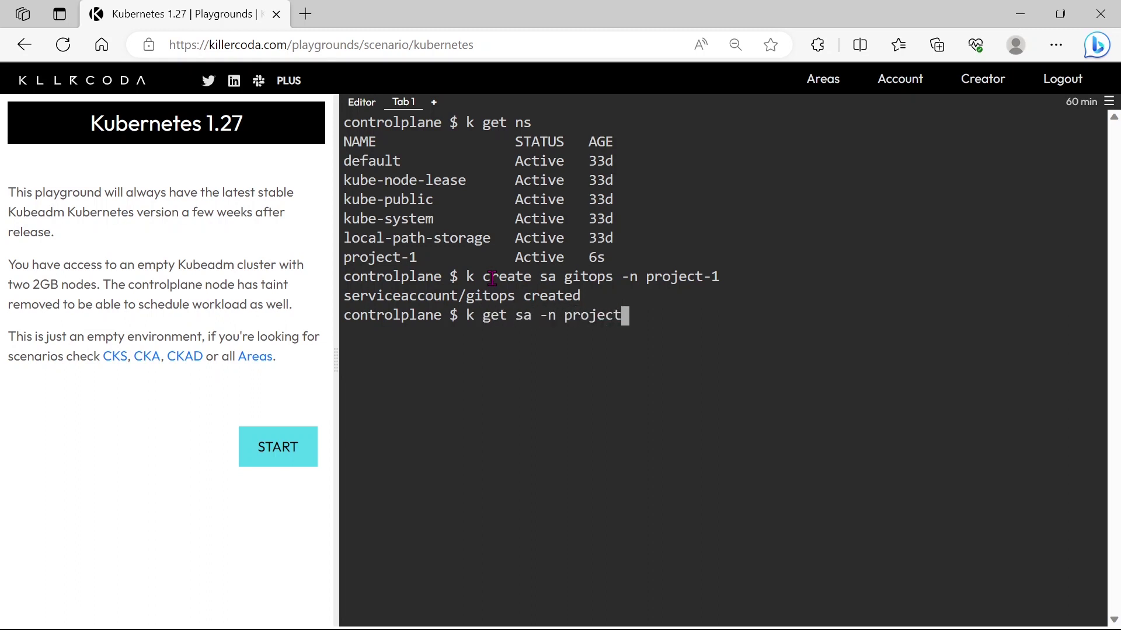
text(-1)
key(Return)
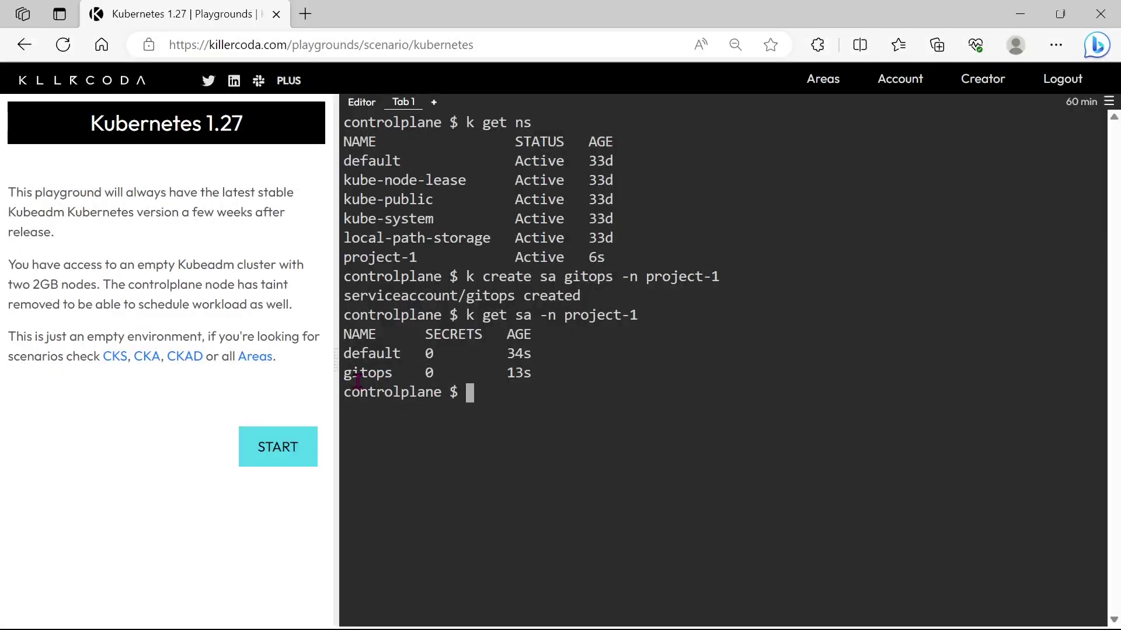
drag(343, 372, 451, 373)
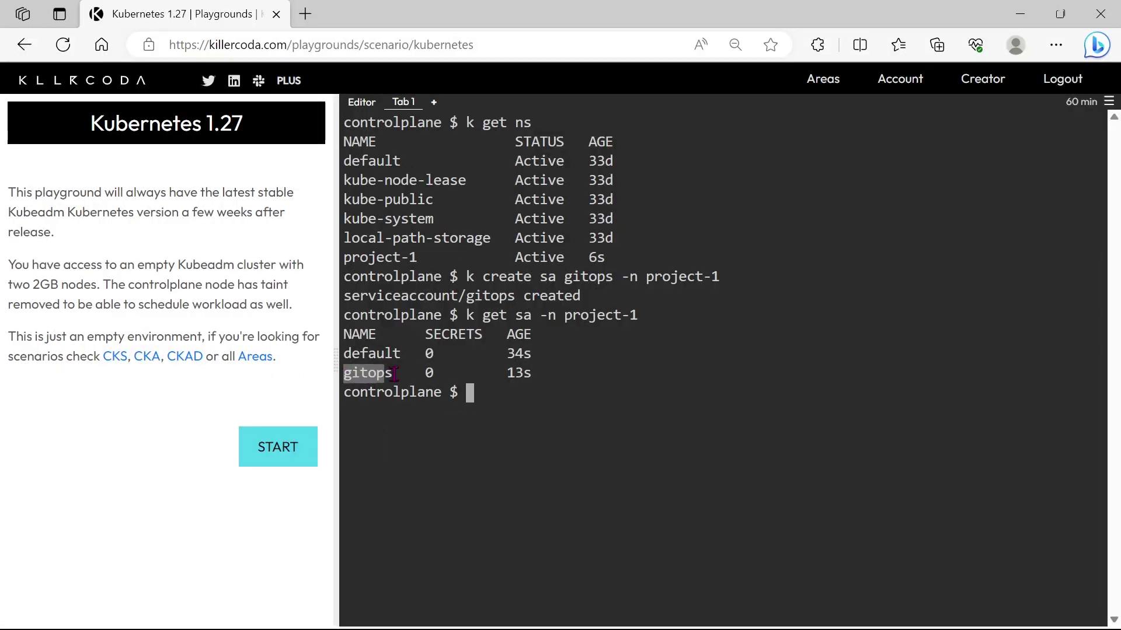
click(473, 390)
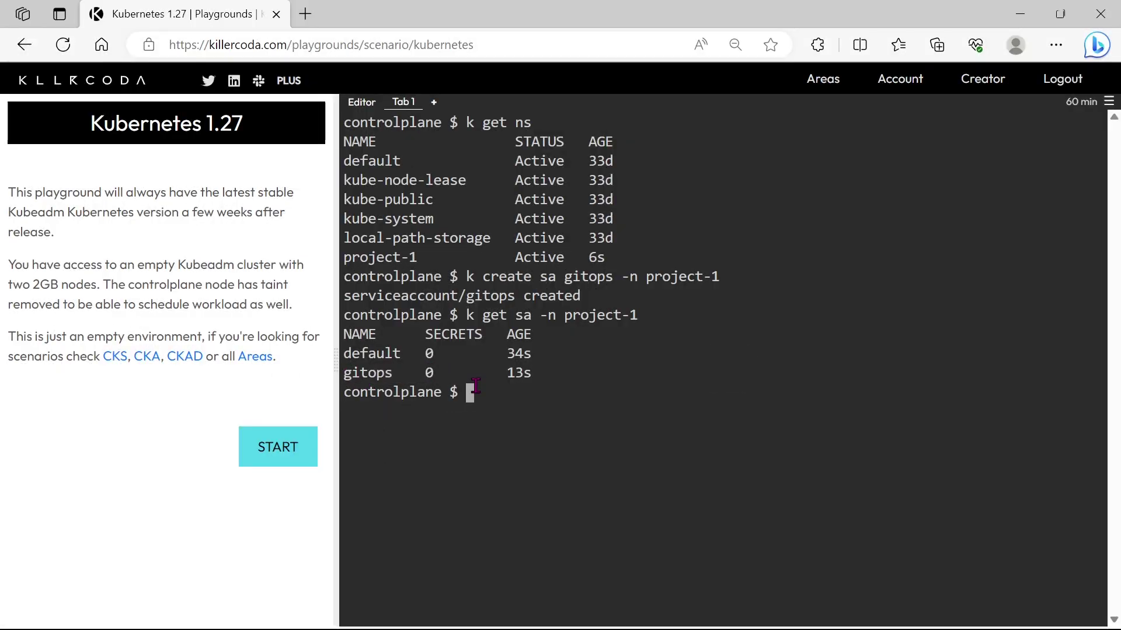
text(k )
text(cretae )
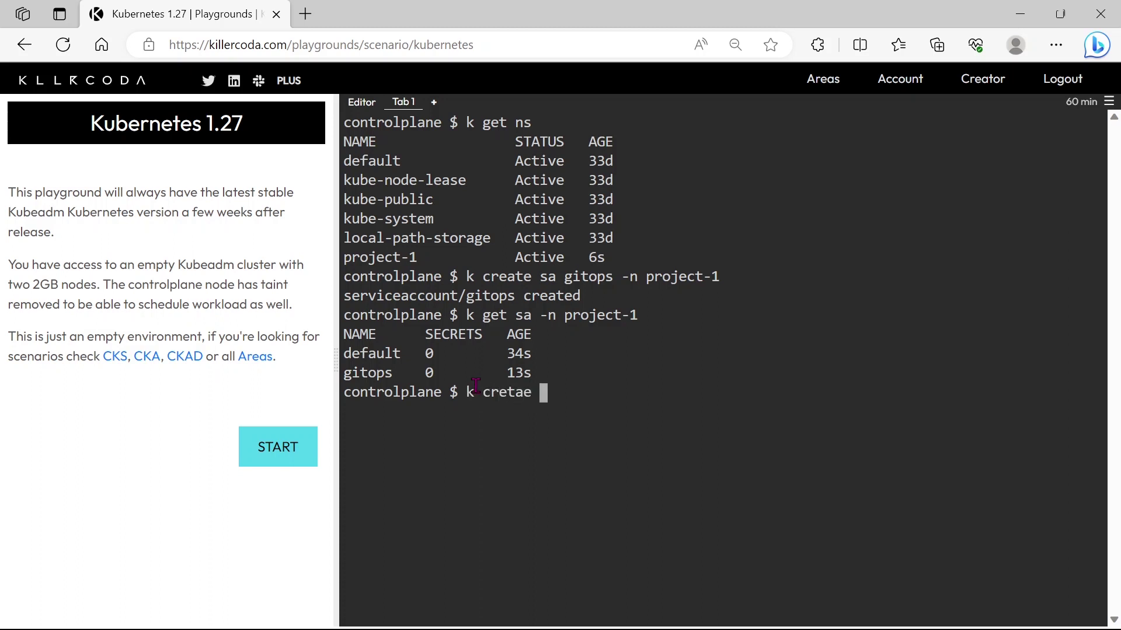
text(role )
text(-n p)
text(roject-)
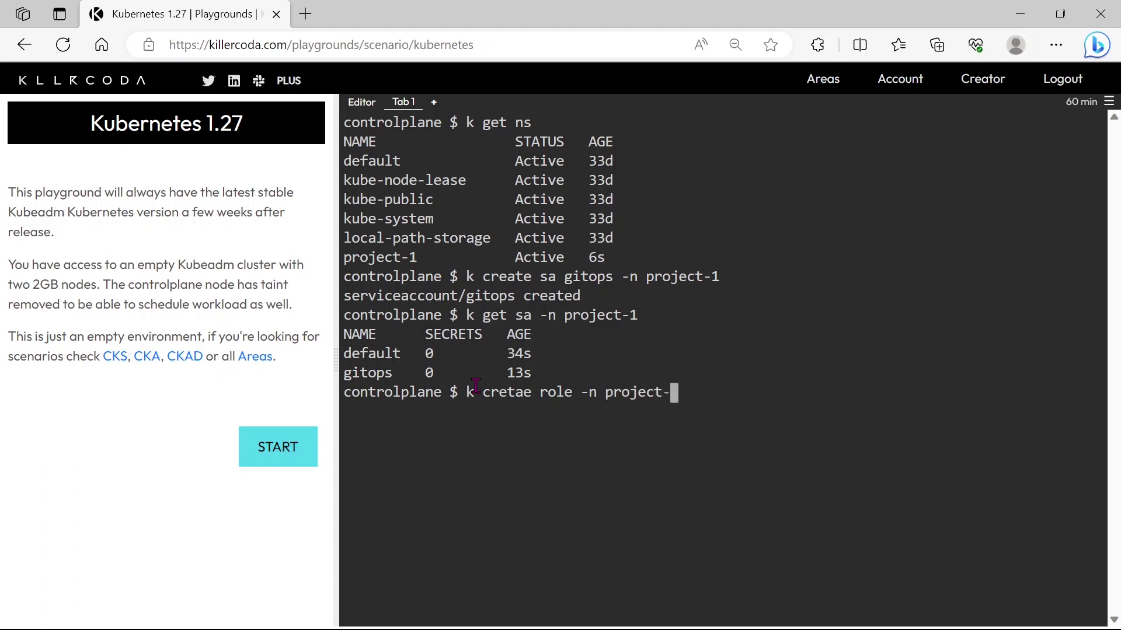
text(1 )
text(gir)
text(ops-rol)
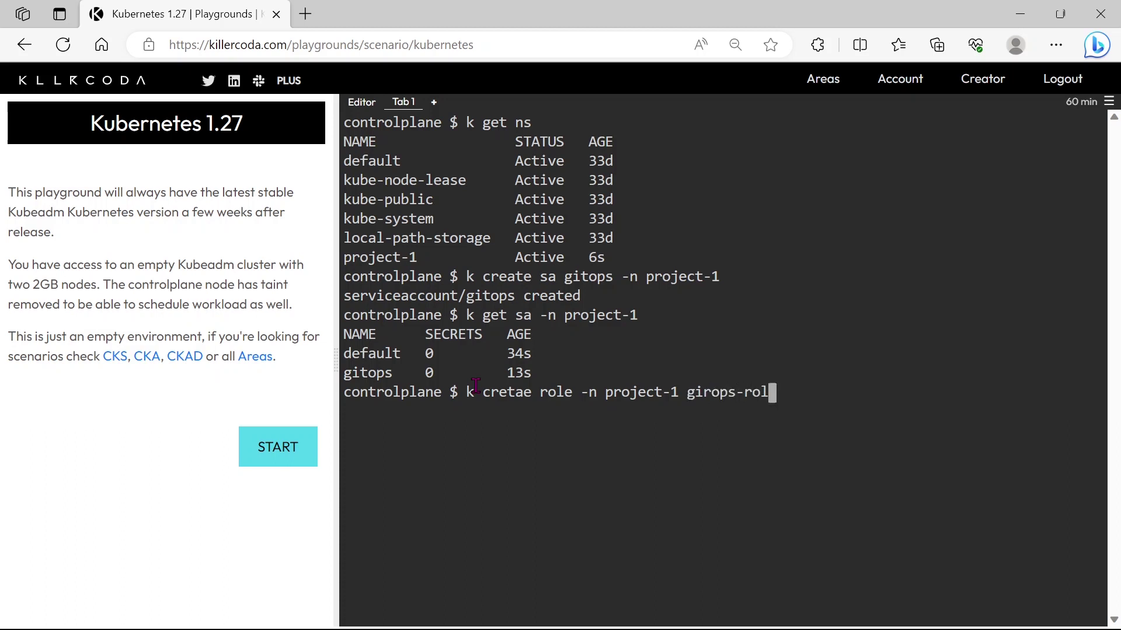
text(e)
text( -h)
Request role-creation help, then recall the command and fix the 'cretae' typo.
key(Return)
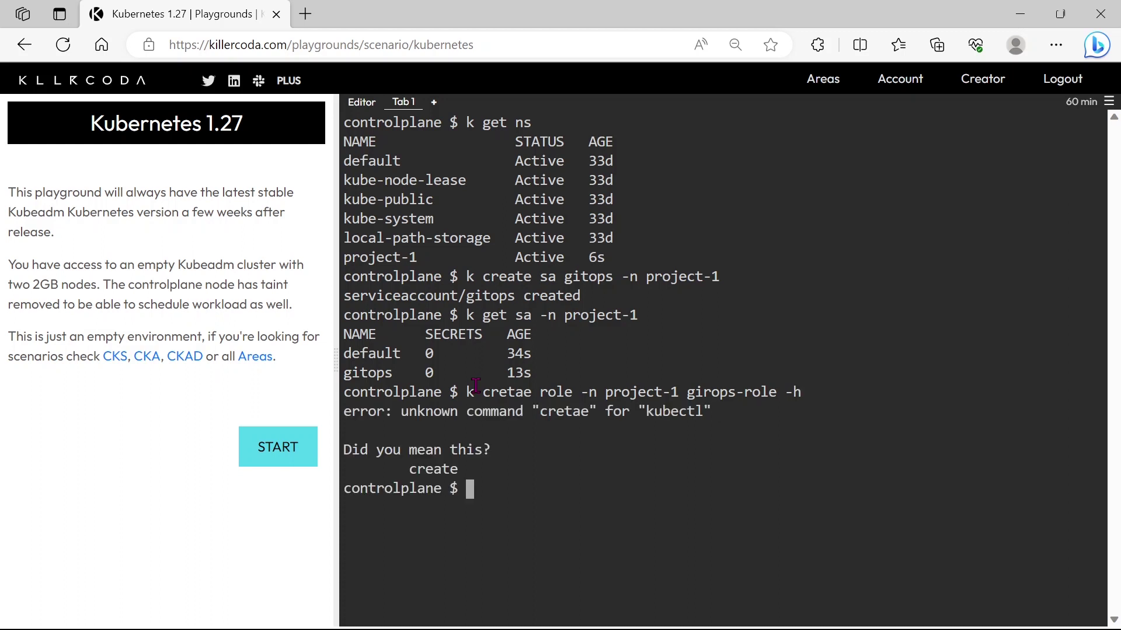
key(Up)
key(Left)
key(Left)
key(Left)
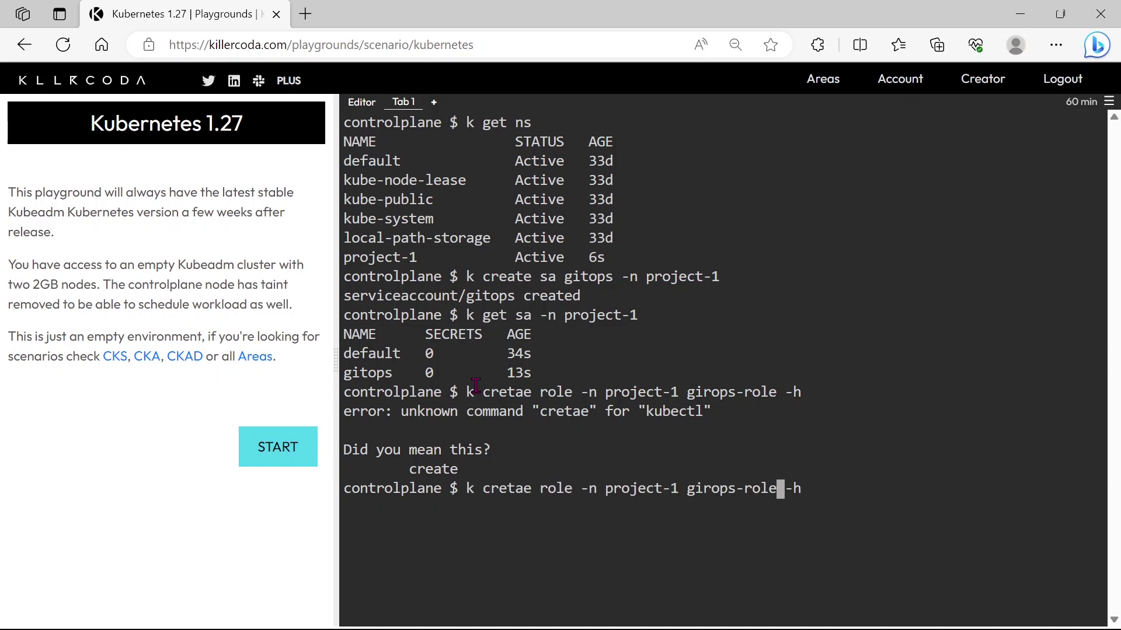
key(Left)
key(Left)
key(Left)
key(Left)
key(Left)
key(Left)
key(Left)
key(Left)
key(BackSpace)
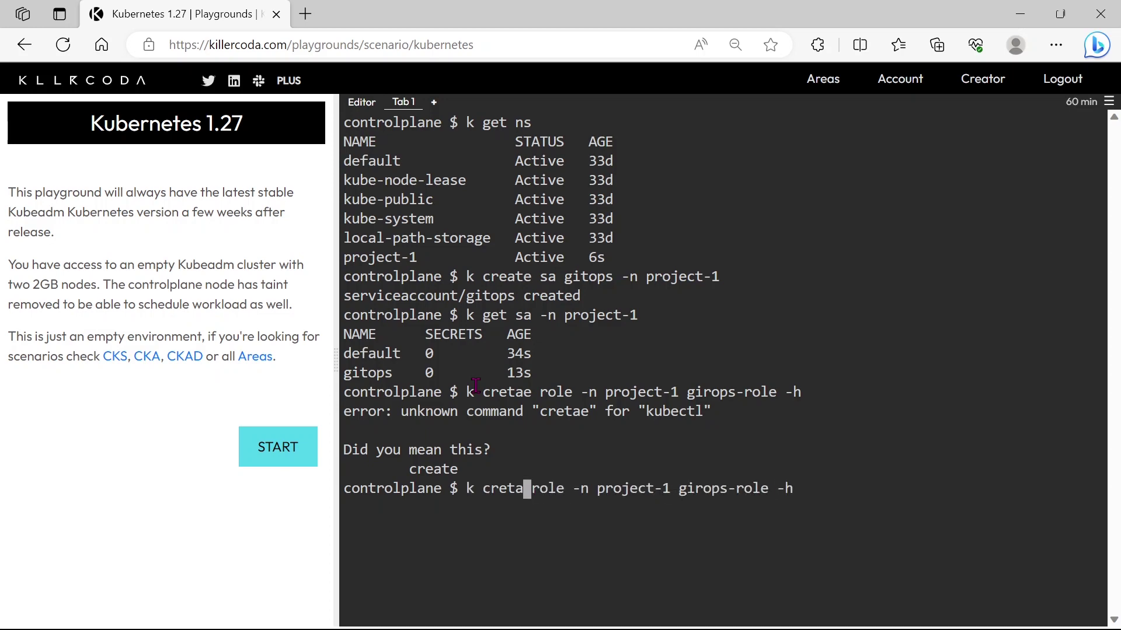
key(BackSpace)
key(BackSpace)
text(ate)
Show 'k create role -h' help and copy the --verb= option from an example.
key(Return)
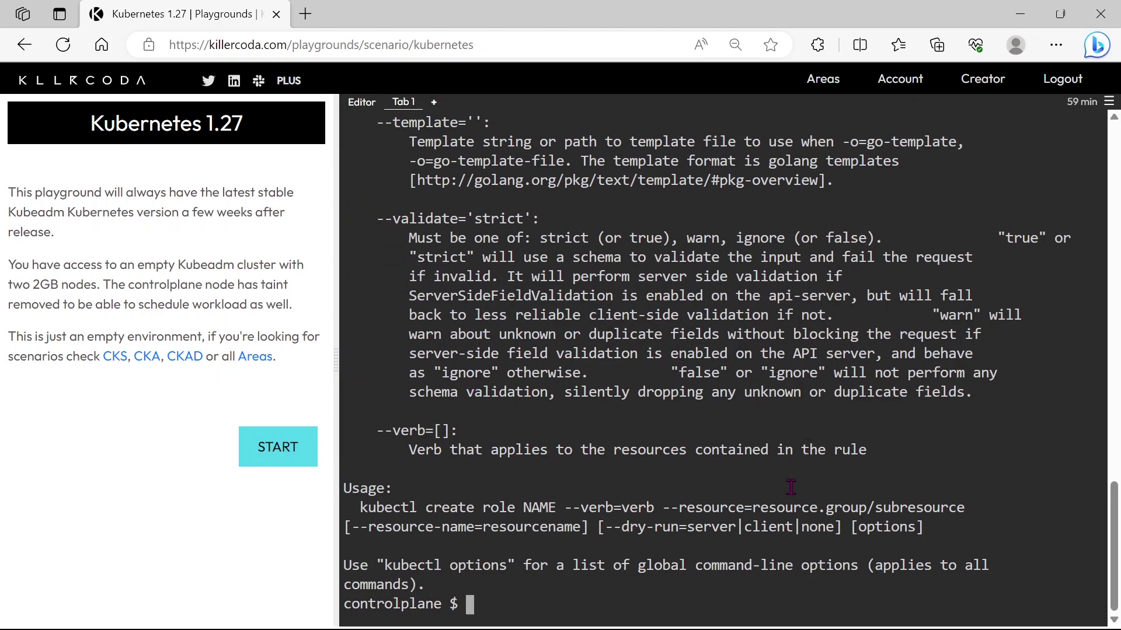
drag(1112, 518, 1092, 300)
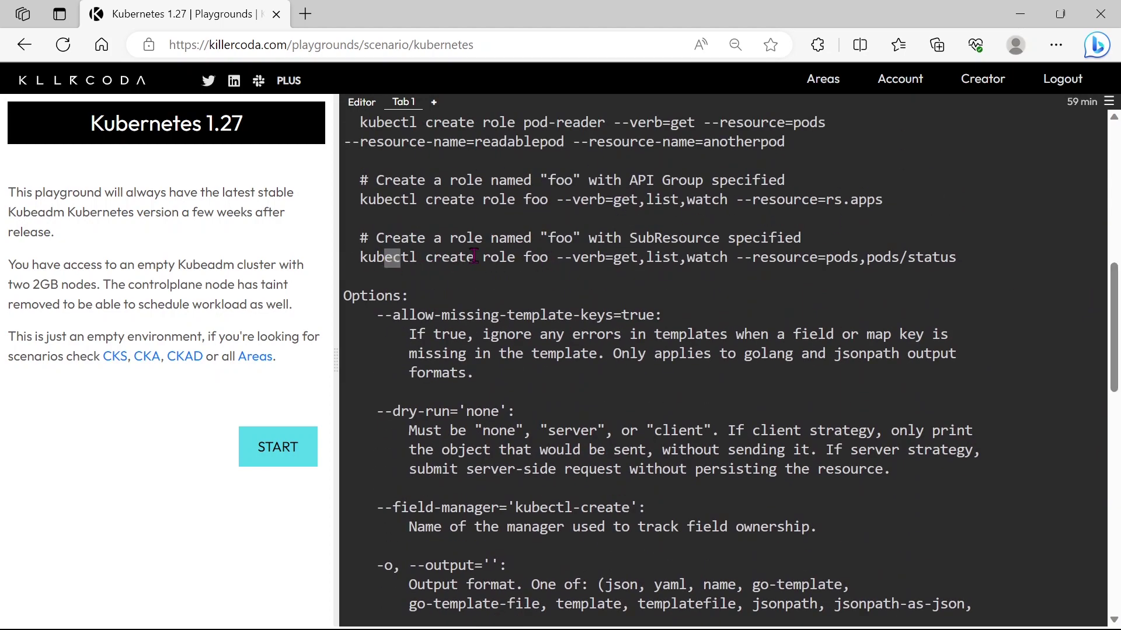
drag(384, 257, 680, 257)
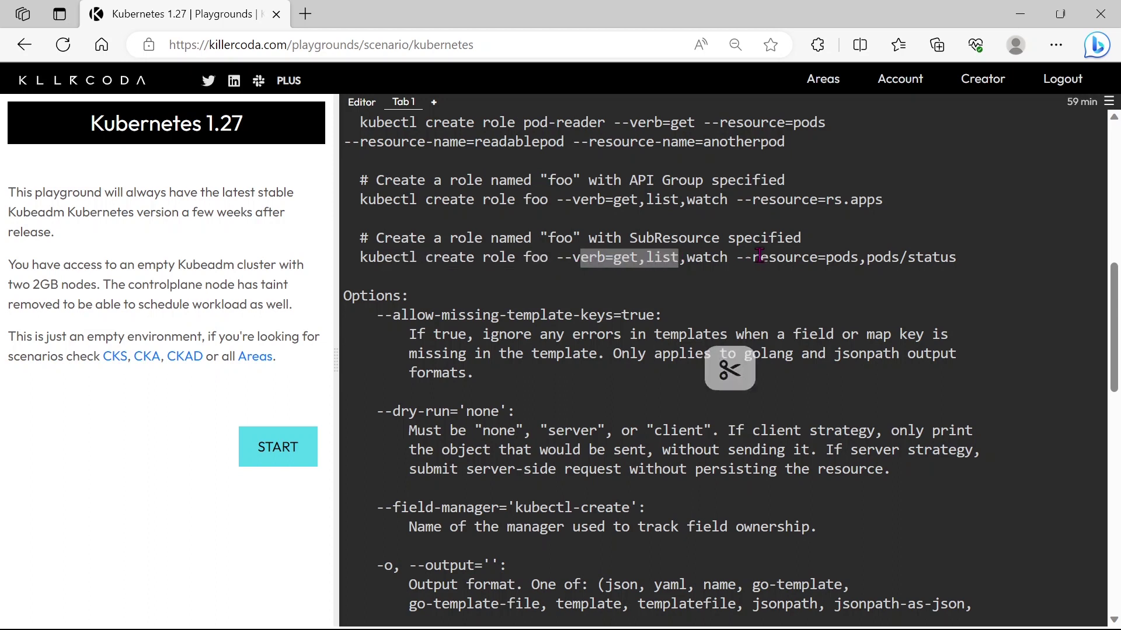
drag(752, 257, 916, 257)
click(798, 265)
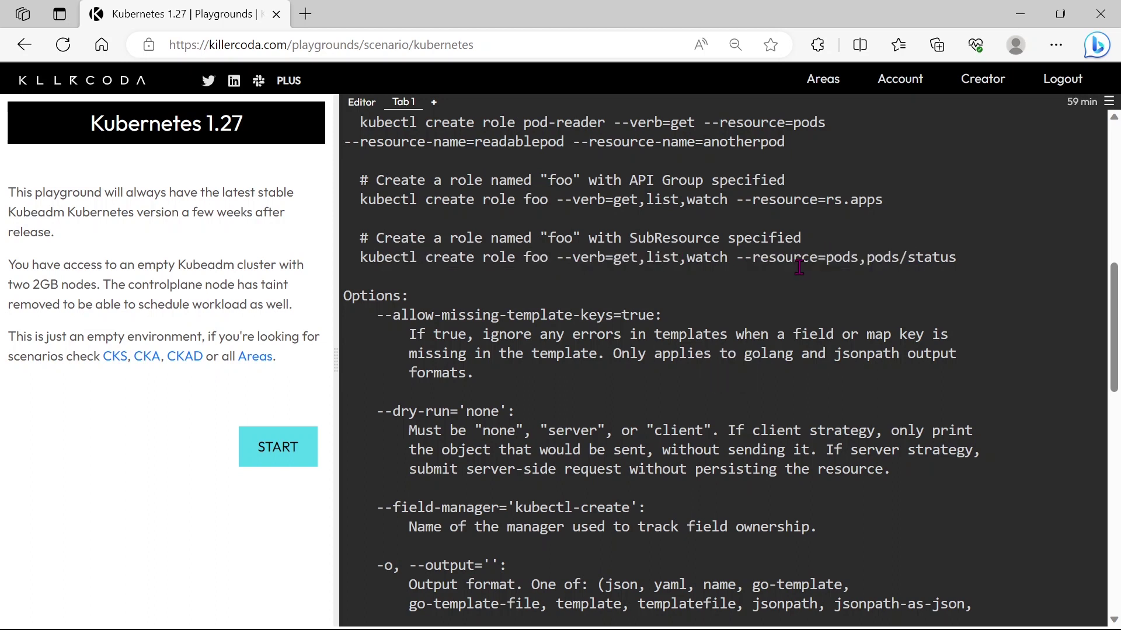
drag(557, 257, 610, 257)
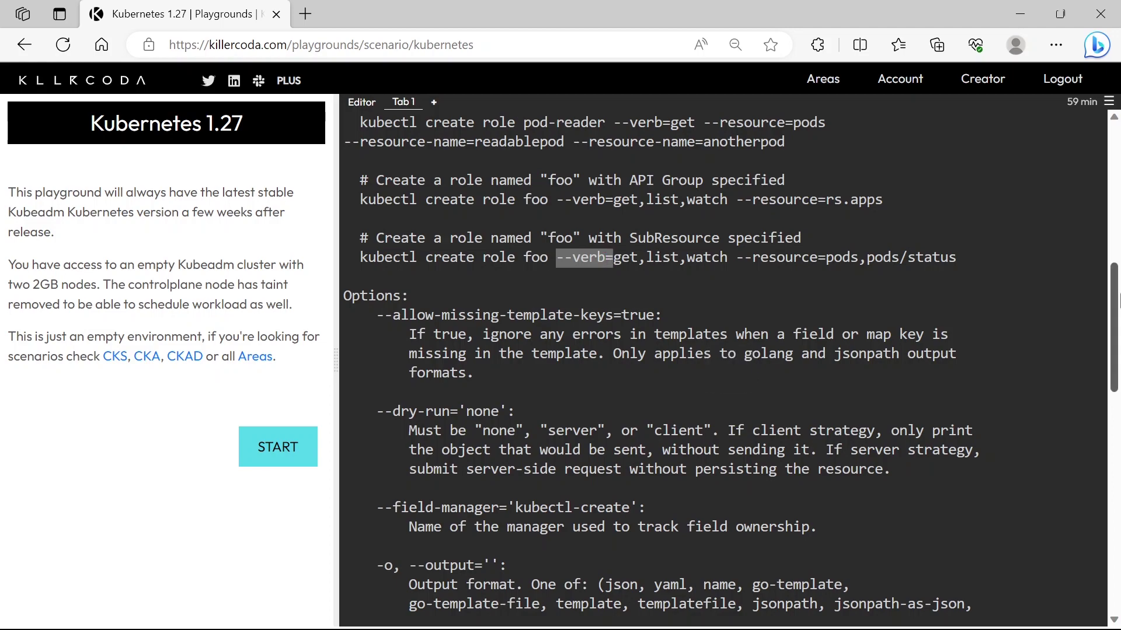
drag(1117, 317, 1118, 569)
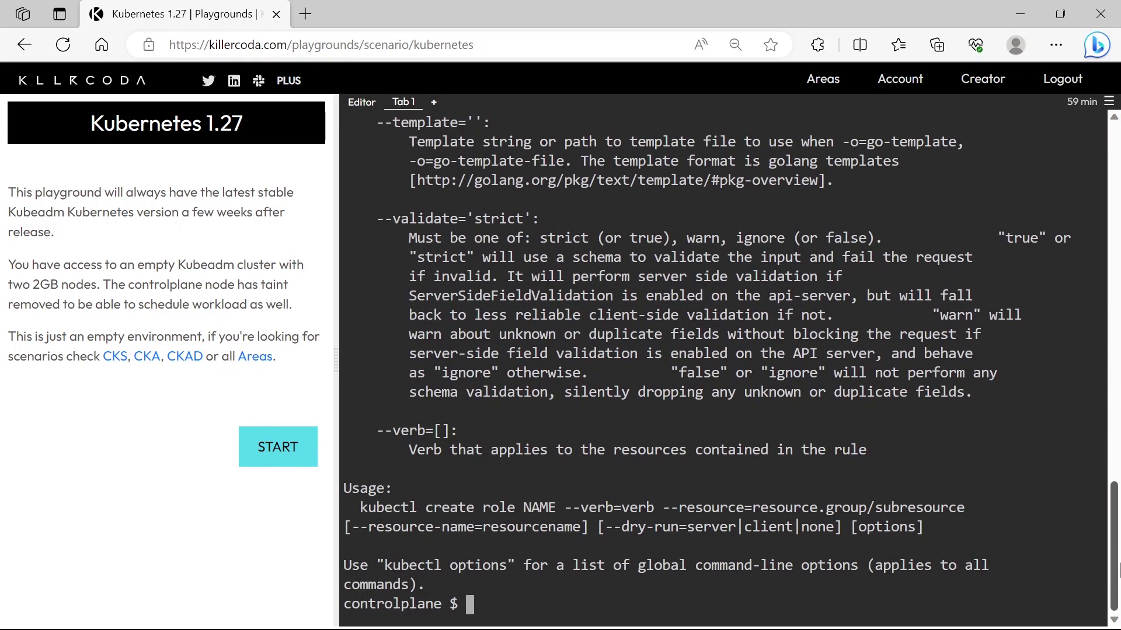
key(Up)
Replace the help flag with --verb=create in the role command.
key(BackSpace)
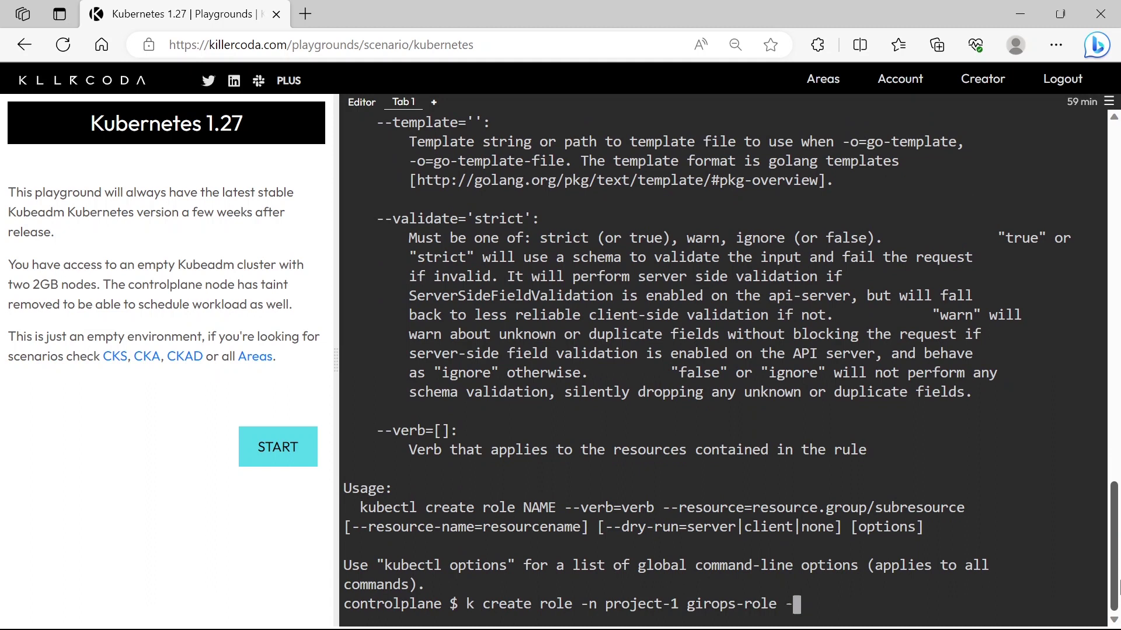
key(BackSpace)
right_click(892, 587)
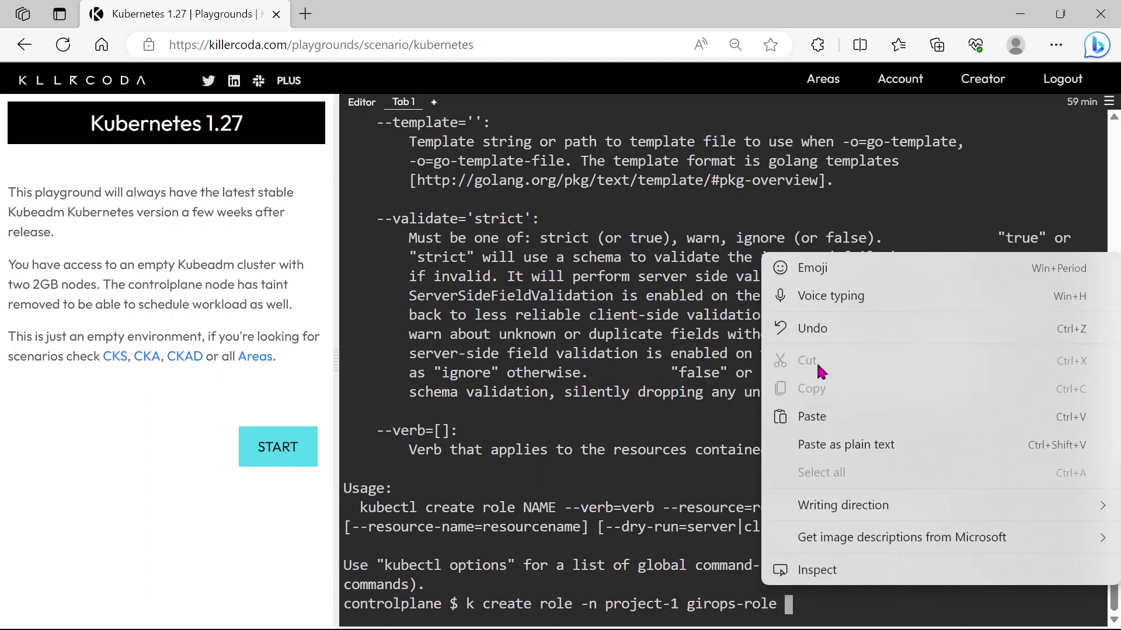
click(814, 412)
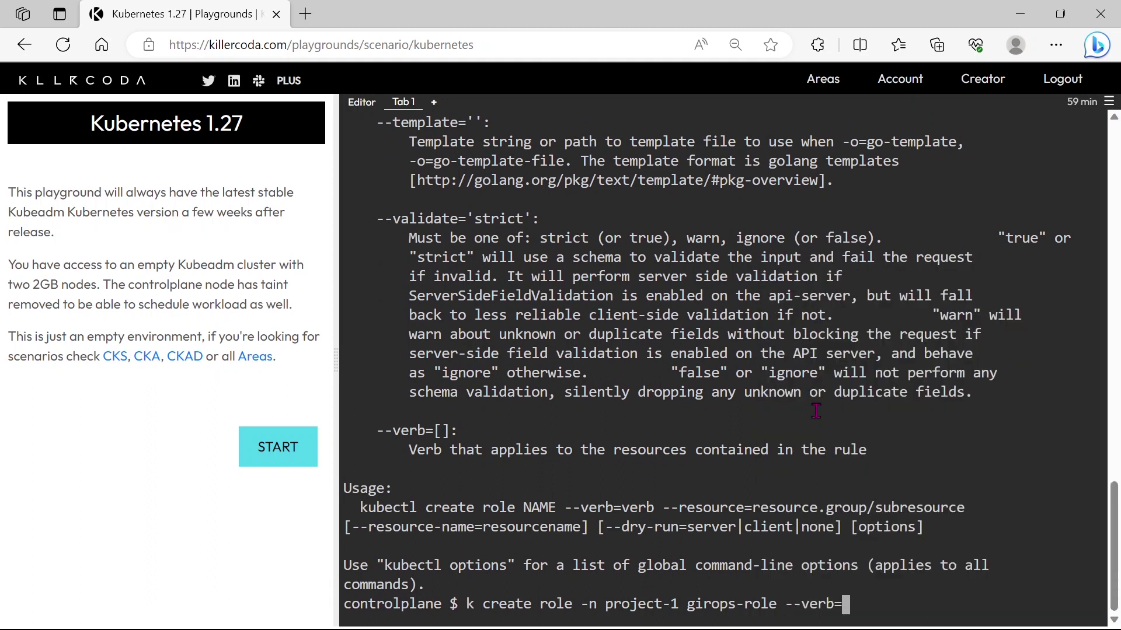
text(cretae)
key(BackSpace)
key(BackSpace)
key(BackSpace)
text(ate )
text(--)
mouse_move(1111, 531)
mouse_down()
mouse_move(1110, 360)
mouse_move(1093, 227)
mouse_up()
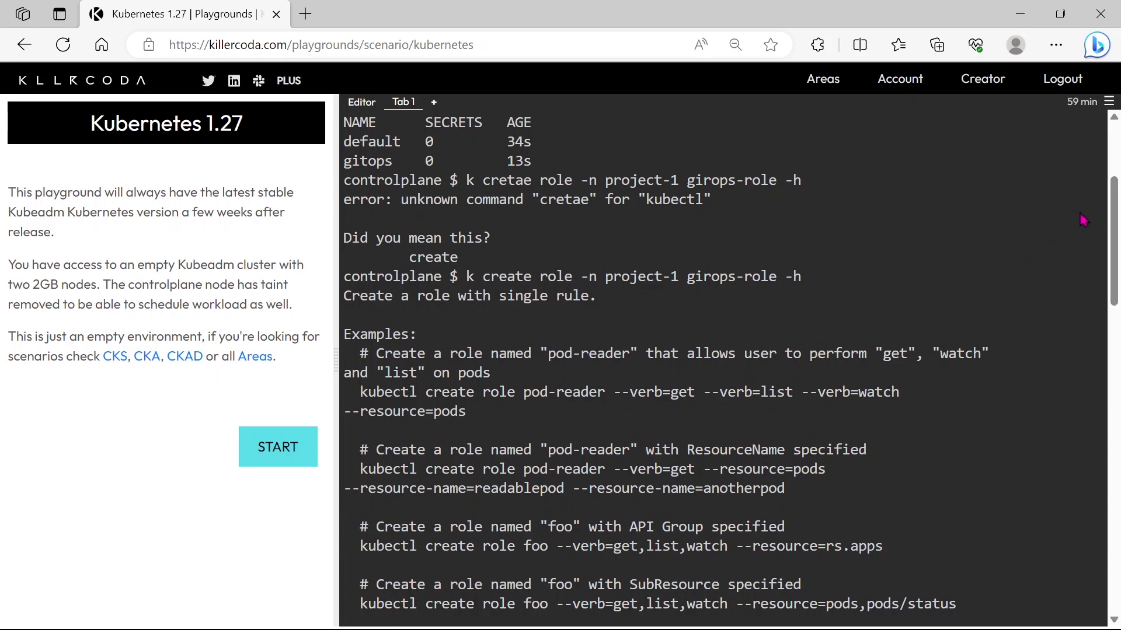
drag(1117, 228, 1117, 241)
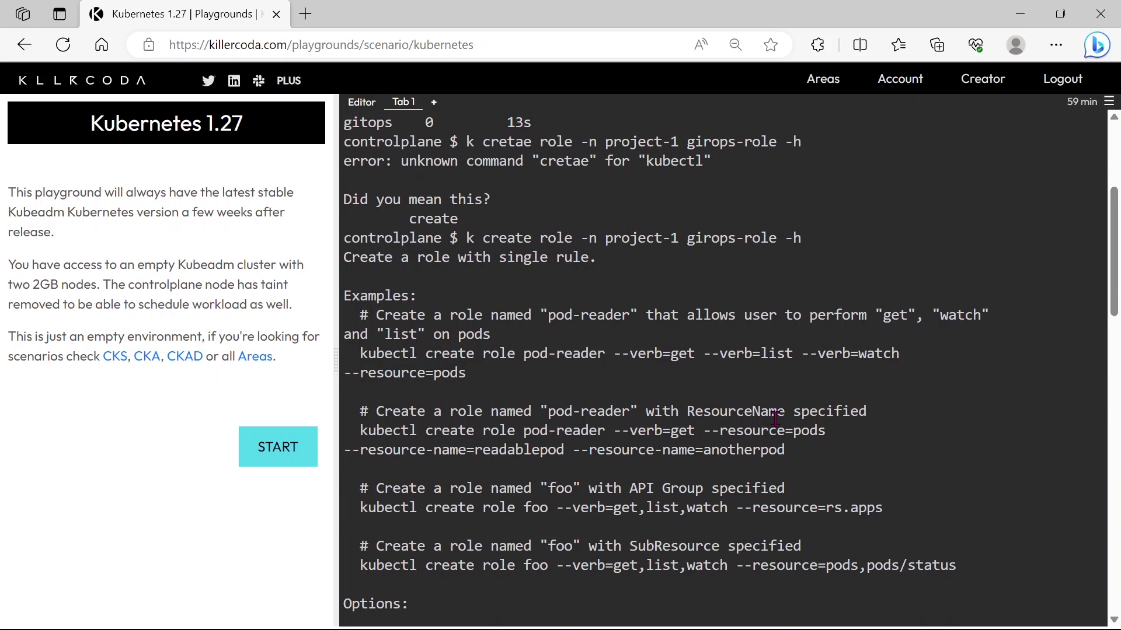
Add the resource option, swapping pods for secrets,configmap.
drag(718, 429, 826, 430)
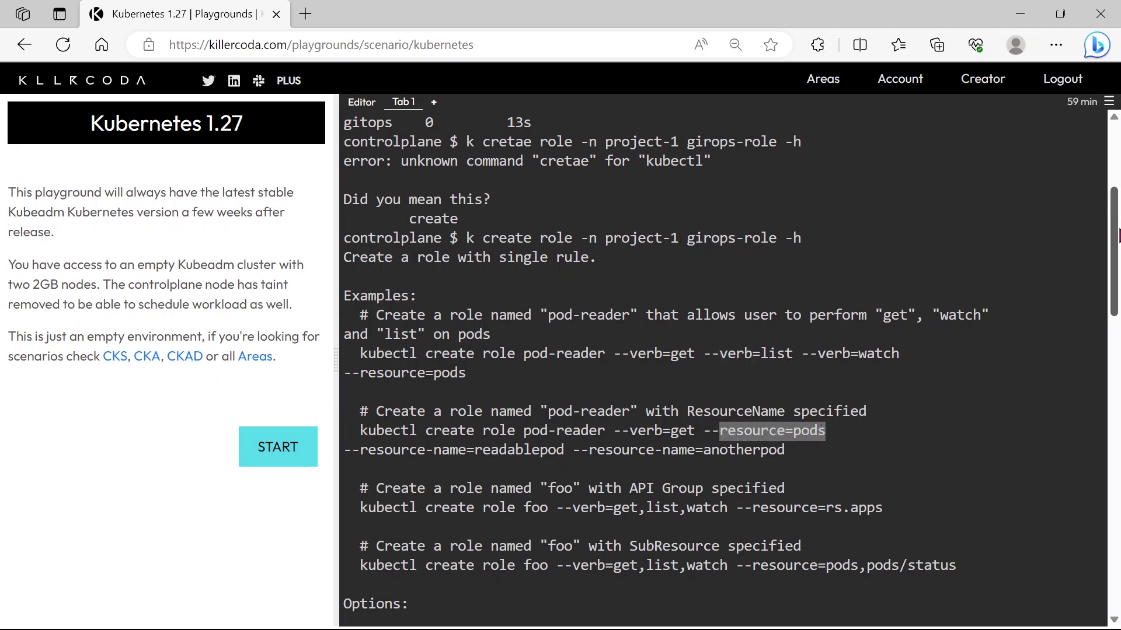
text(--verb=create --)
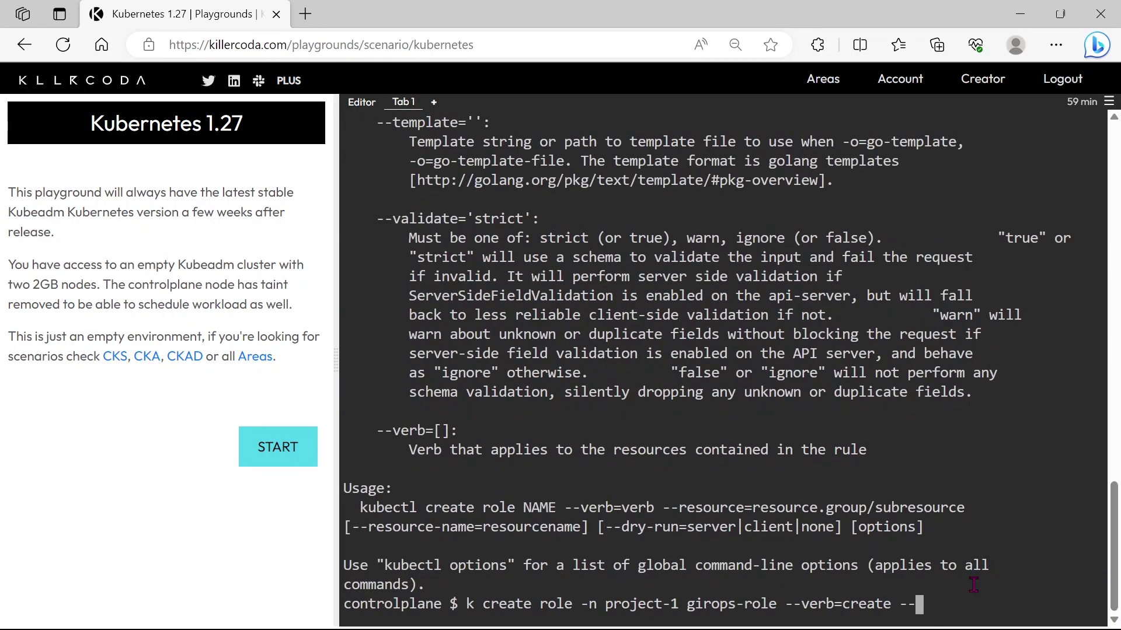
right_click(974, 590)
click(856, 433)
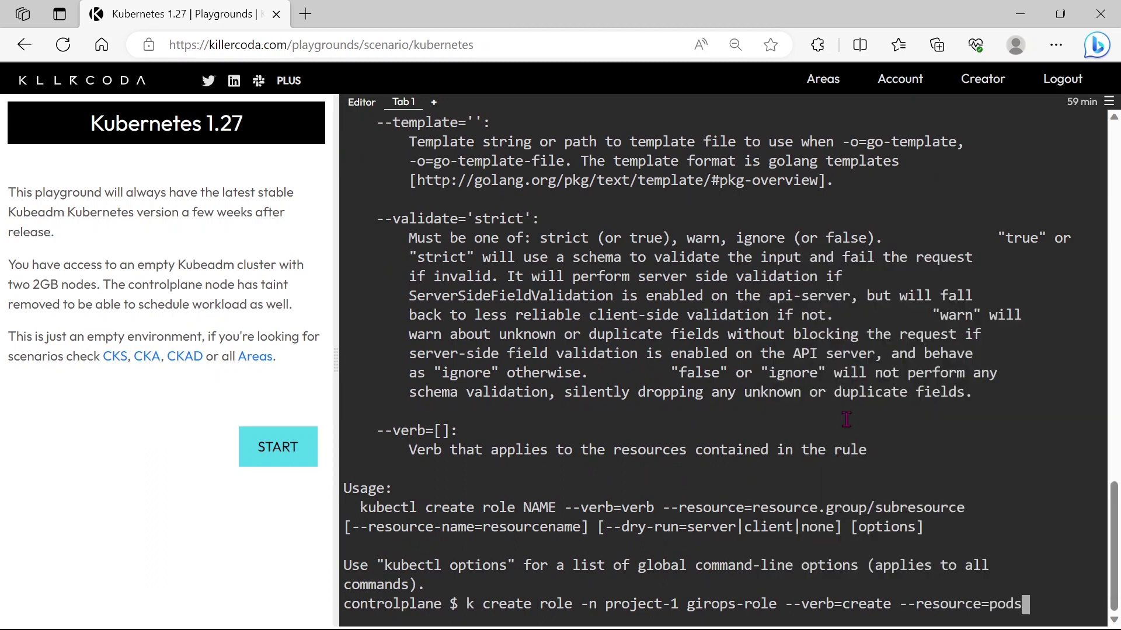
key(BackSpace)
key(BackSpace)
key(BackSpace)
key(BackSpace)
text(sec)
text(rets)
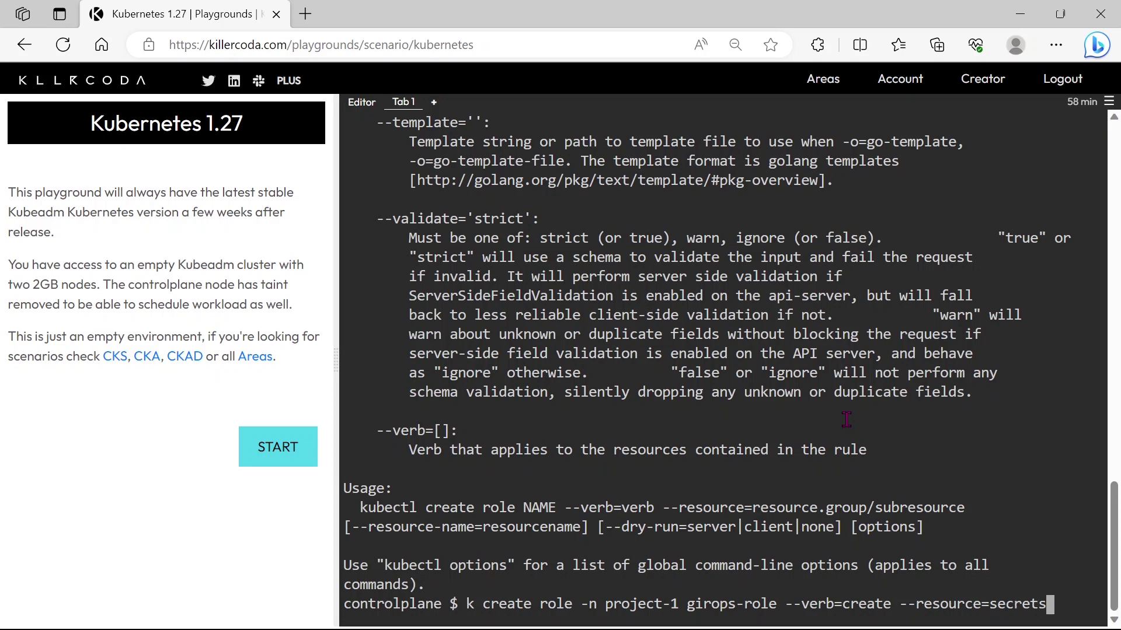
text(,configmap)
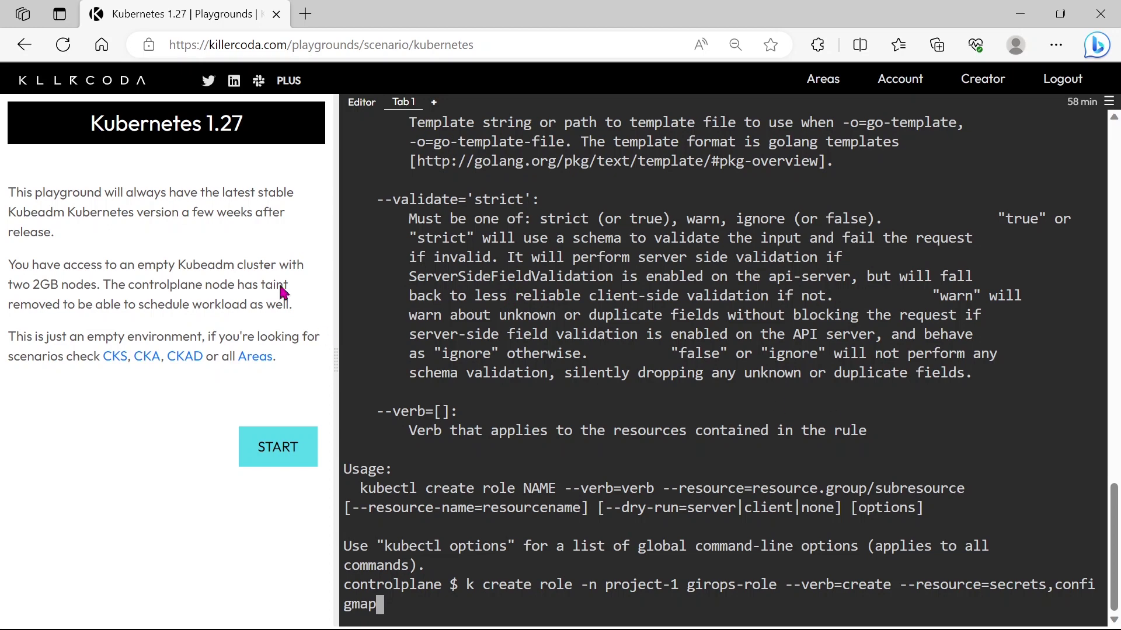
Fix the role name to gitops-role and run the creation command.
drag(337, 355, 190, 356)
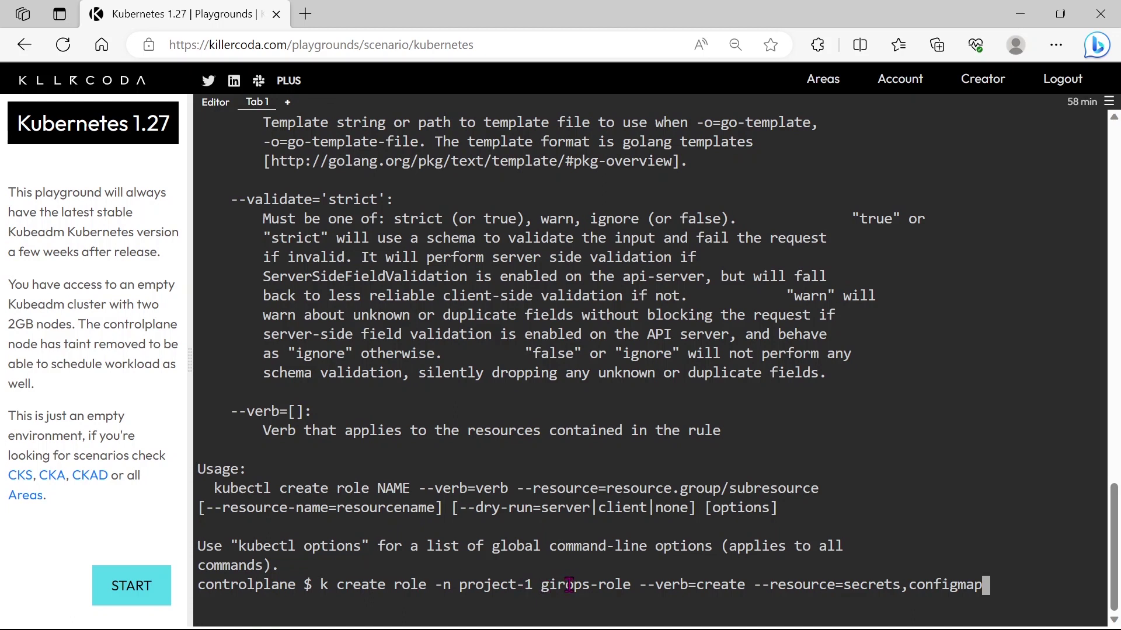
key(Left)
key(Left)
key(Left)
key(Left)
key(Left)
key(Left)
key(Right)
key(Right)
key(Right)
key(Right)
key(Right)
key(Right)
key(Right)
key(Right)
key(Right)
key(Right)
key(Right)
key(Right)
key(Right)
key(Right)
key(Return)
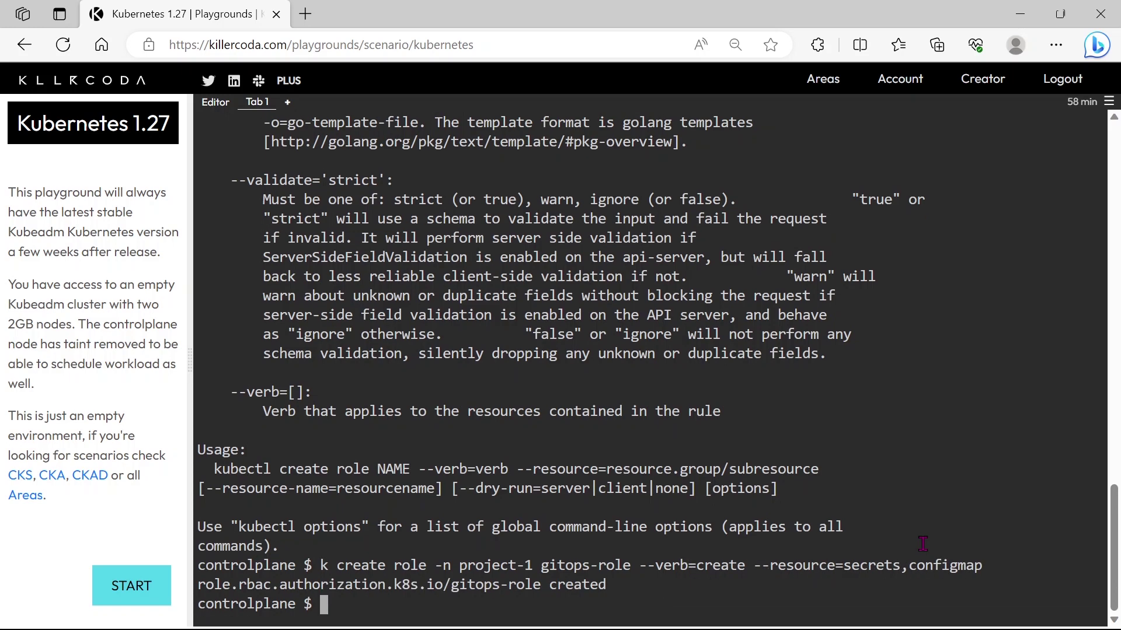
text(k )
text(get rol)
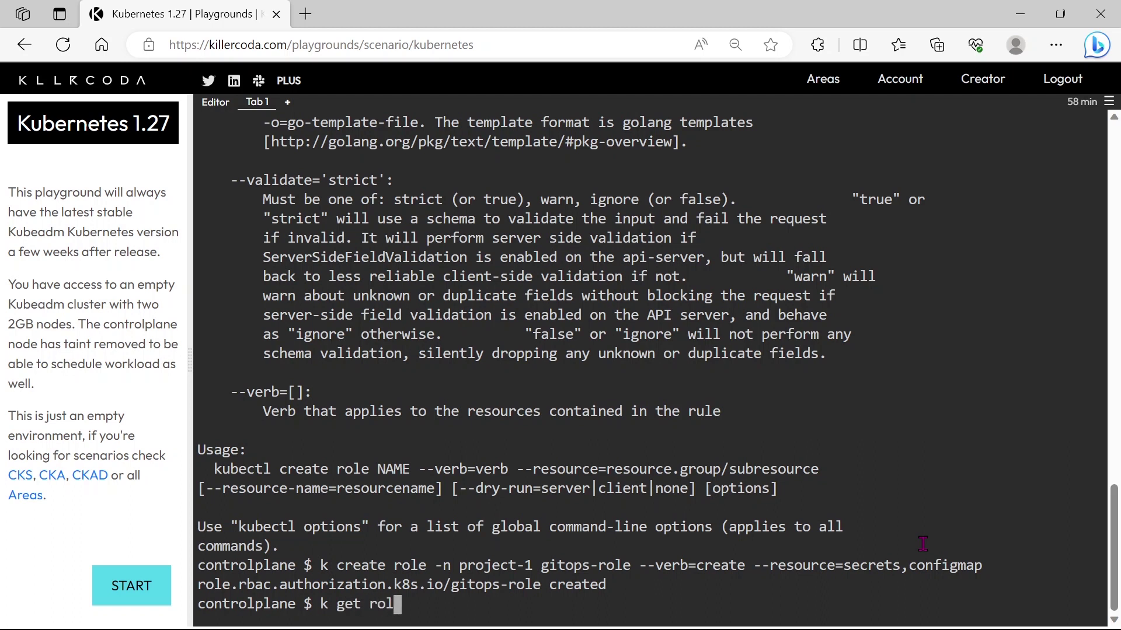
text(e -n )
text(project)
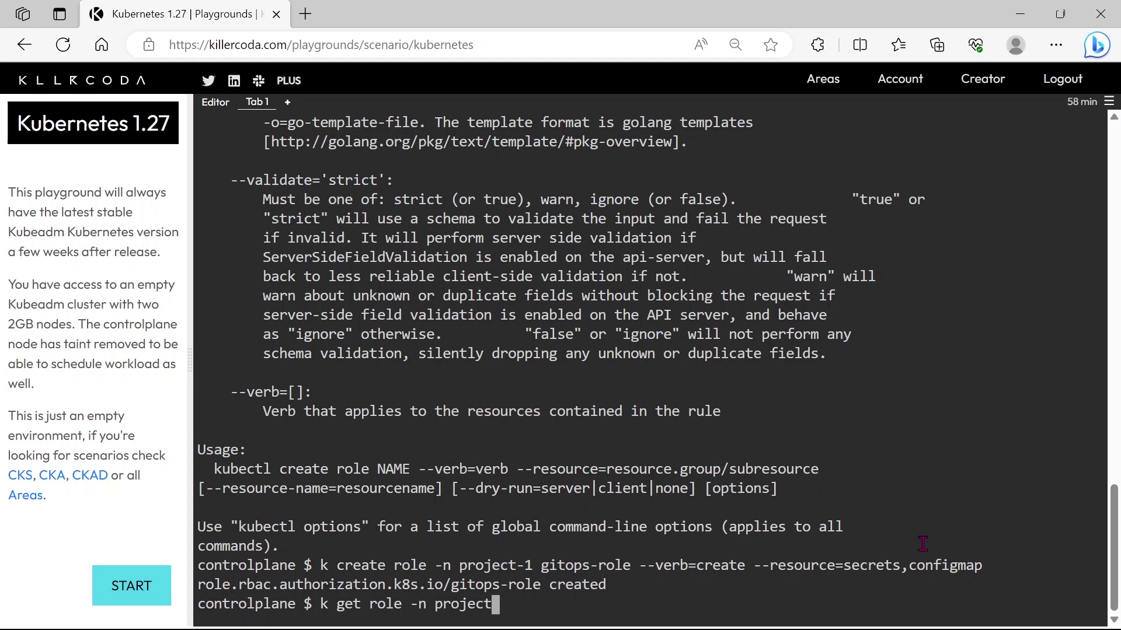
text(-1)
List and describe roles in project-1, copying the gitops-role name.
key(Return)
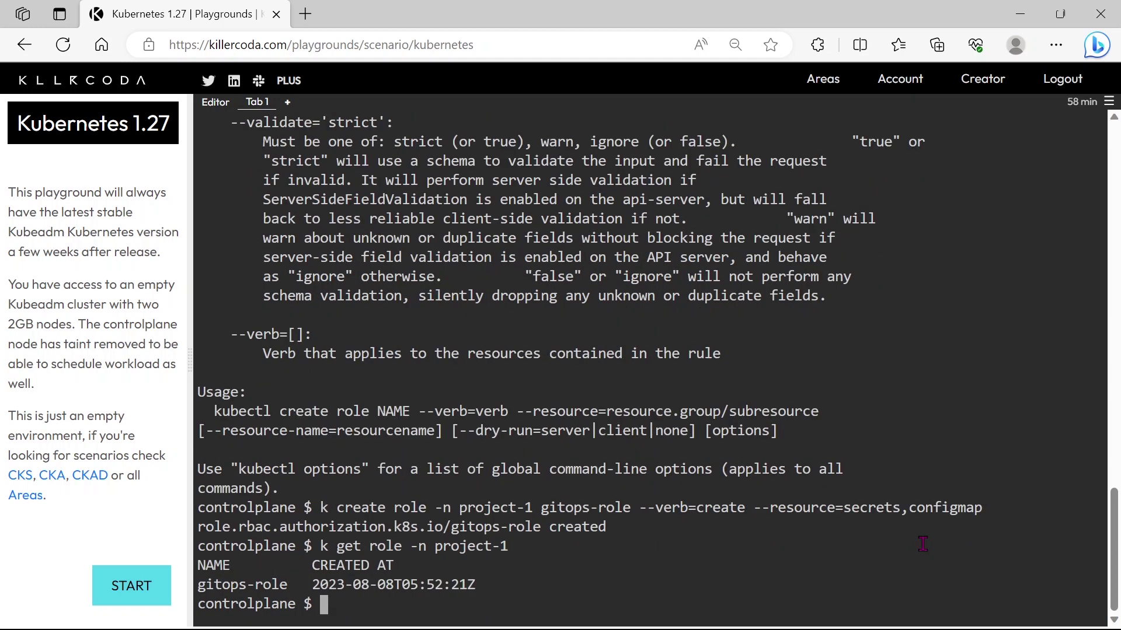
text(k describe role )
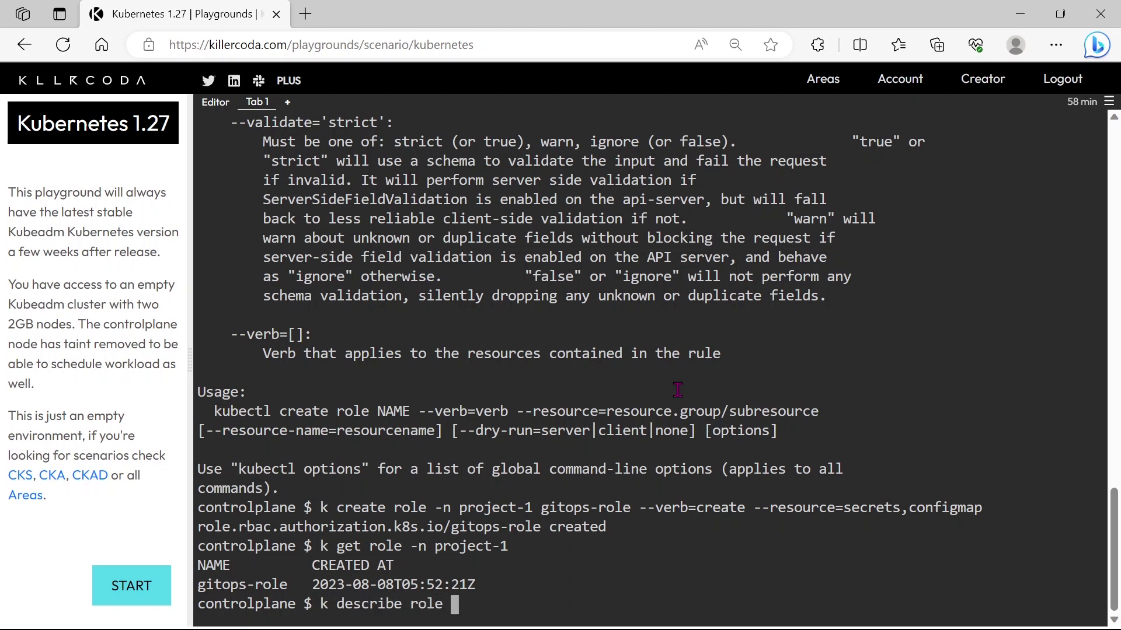
text(-n projec)
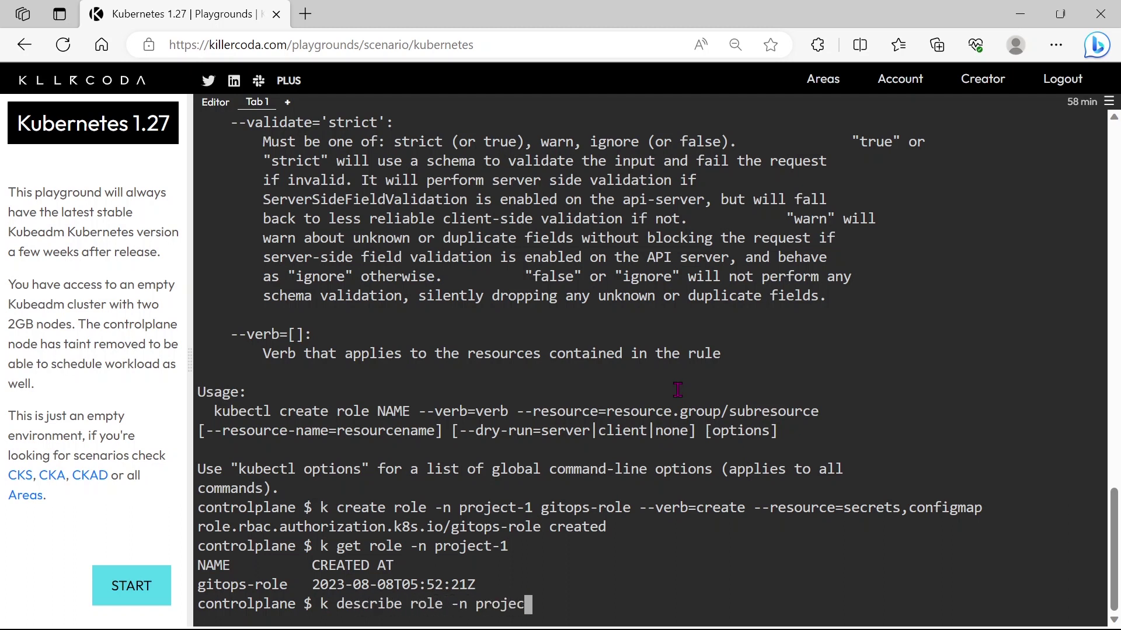
text(t-1)
key(Return)
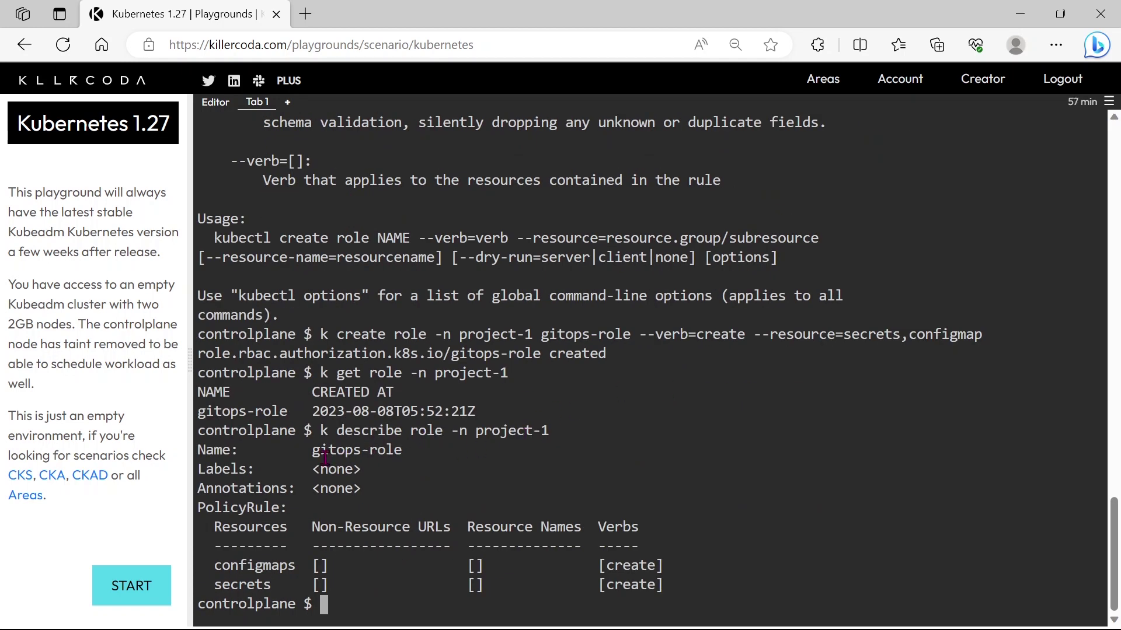
drag(313, 453, 401, 453)
key(ctrl+c)
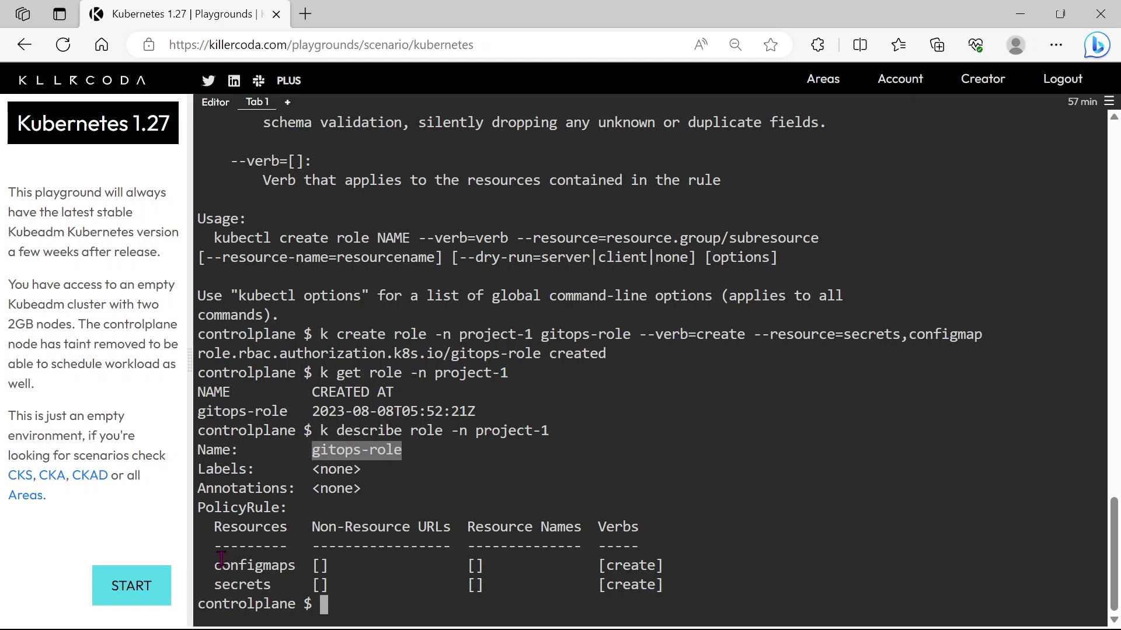
Copy the configmaps and secrets resources and the create verb from the rule.
drag(215, 565, 295, 565)
key(ctrl+c)
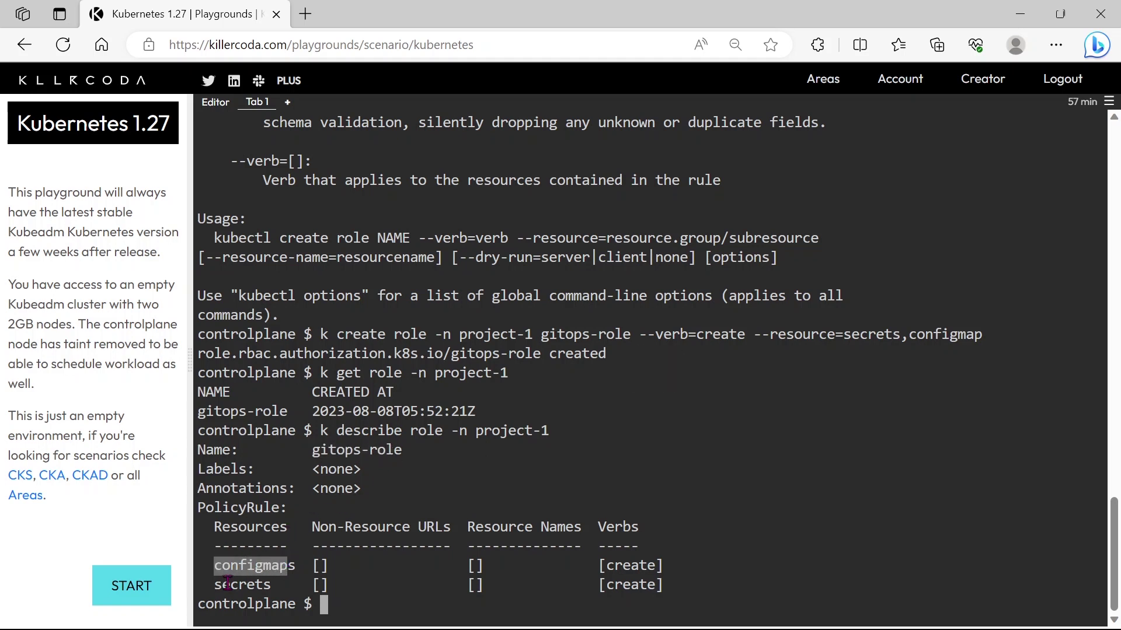
drag(215, 584, 256, 586)
key(ctrl+c)
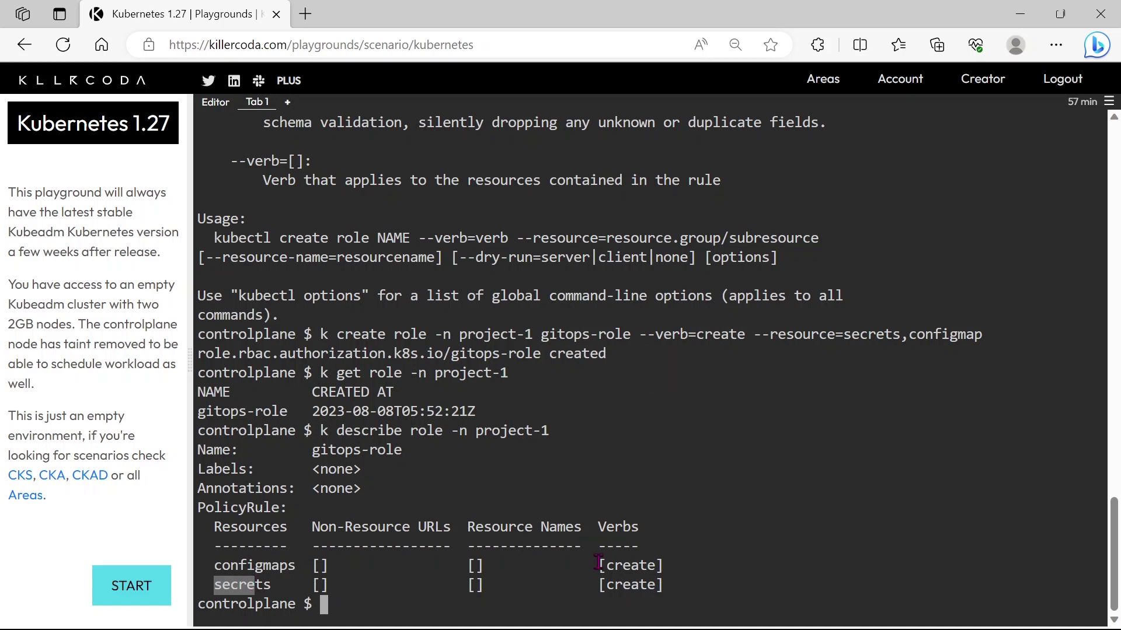
mouse_move(601, 565)
mouse_down()
mouse_move(663, 565)
mouse_move(652, 585)
mouse_up()
key(ctrl+c)
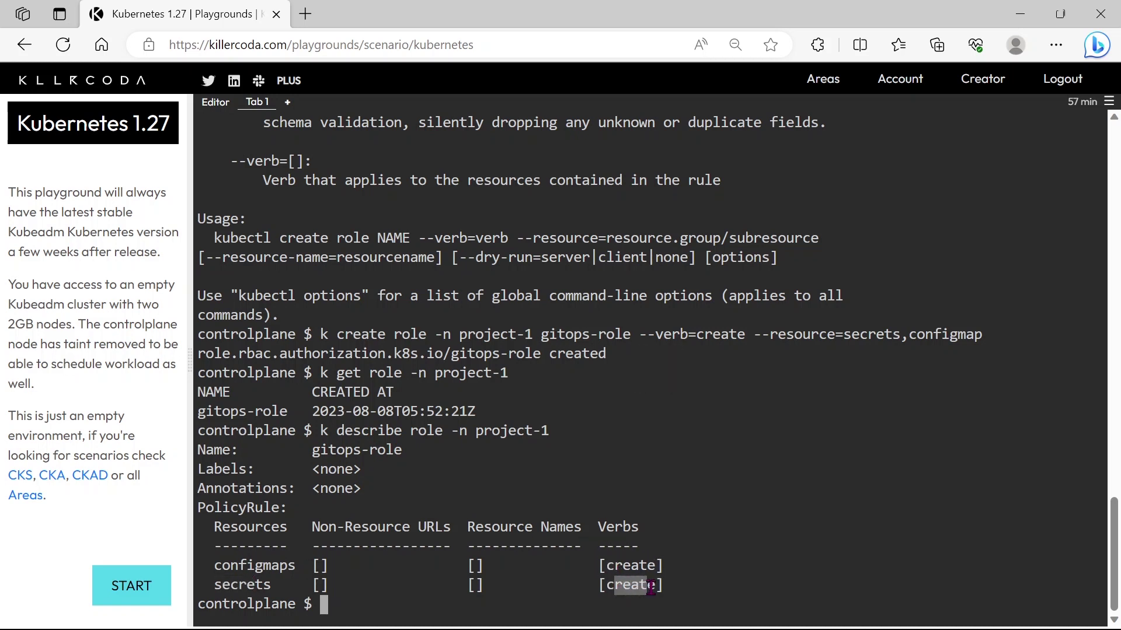
key(ctrl+c)
text(k)
Clear the screen and rerun the project-1 role description.
key(BackSpace)
text(c)
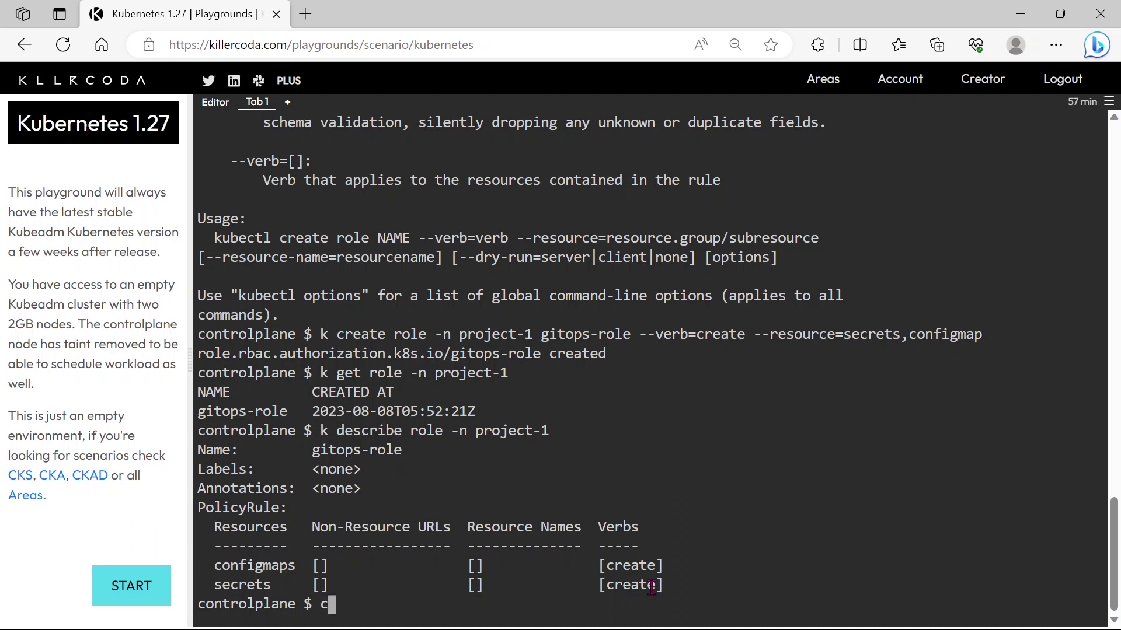
text(lear)
key(Return)
key(Up)
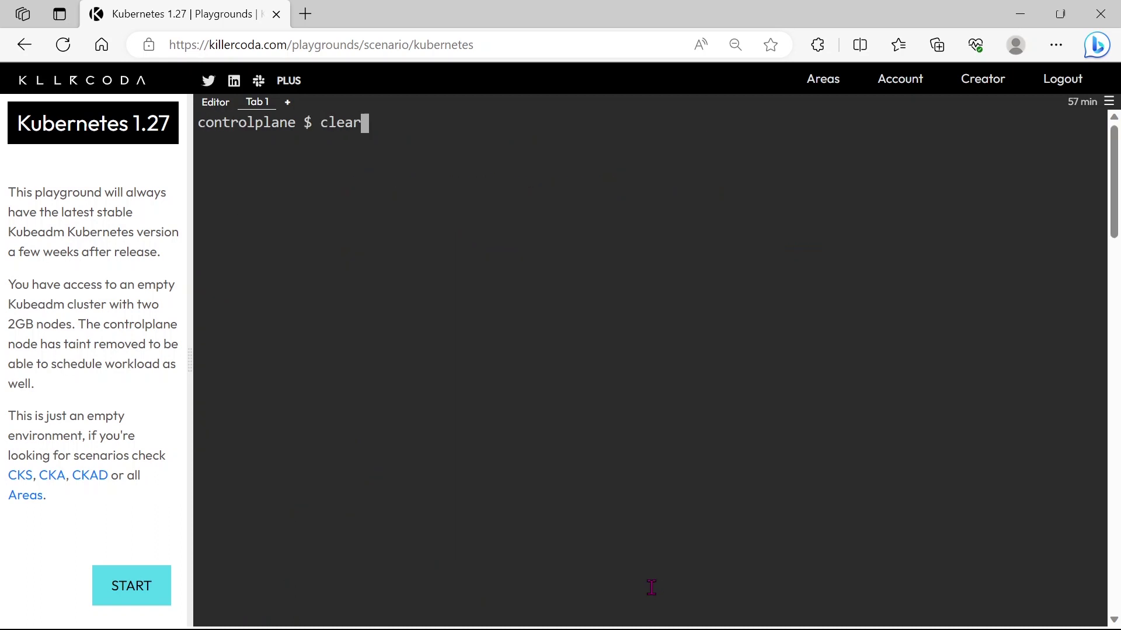
key(Up)
key(Return)
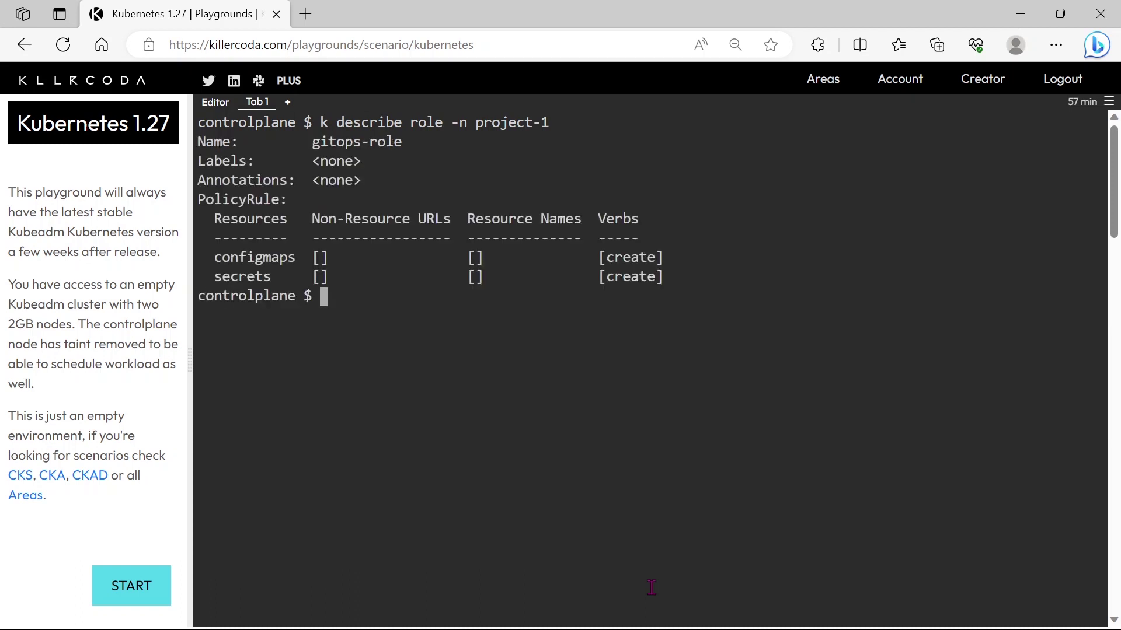
text(k cre)
text(ate roleb)
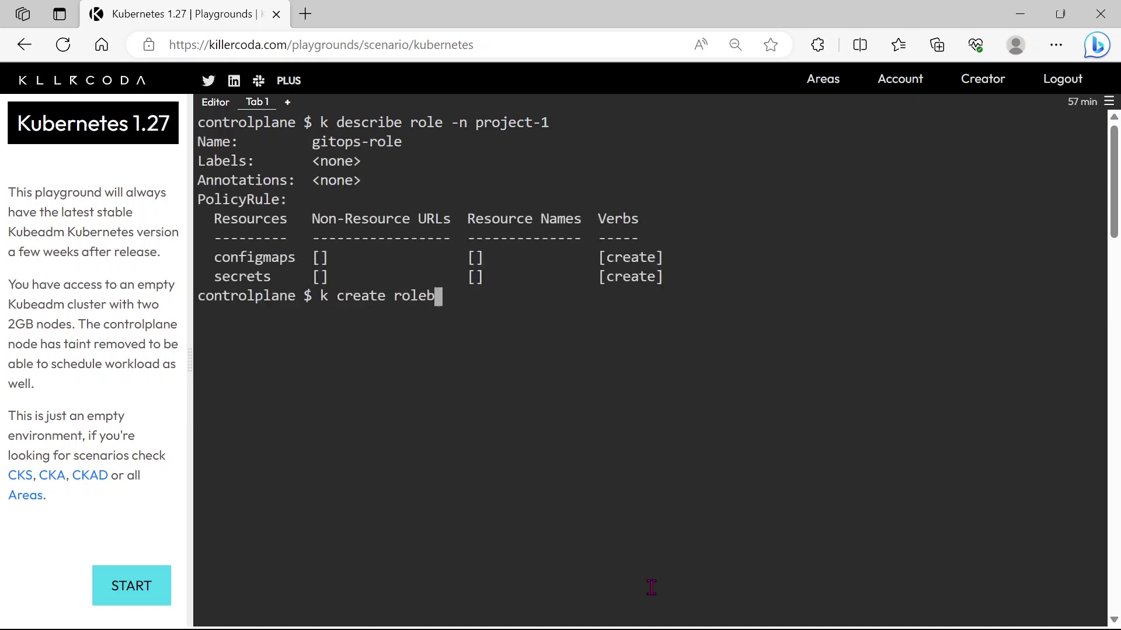
text(inding )
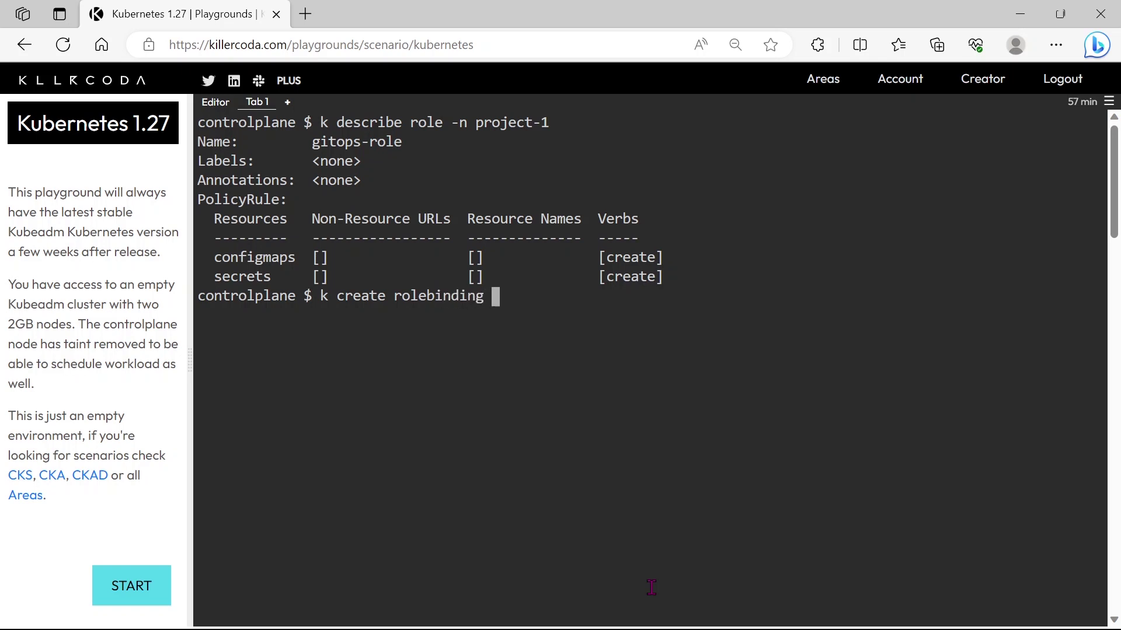
text(-n projec)
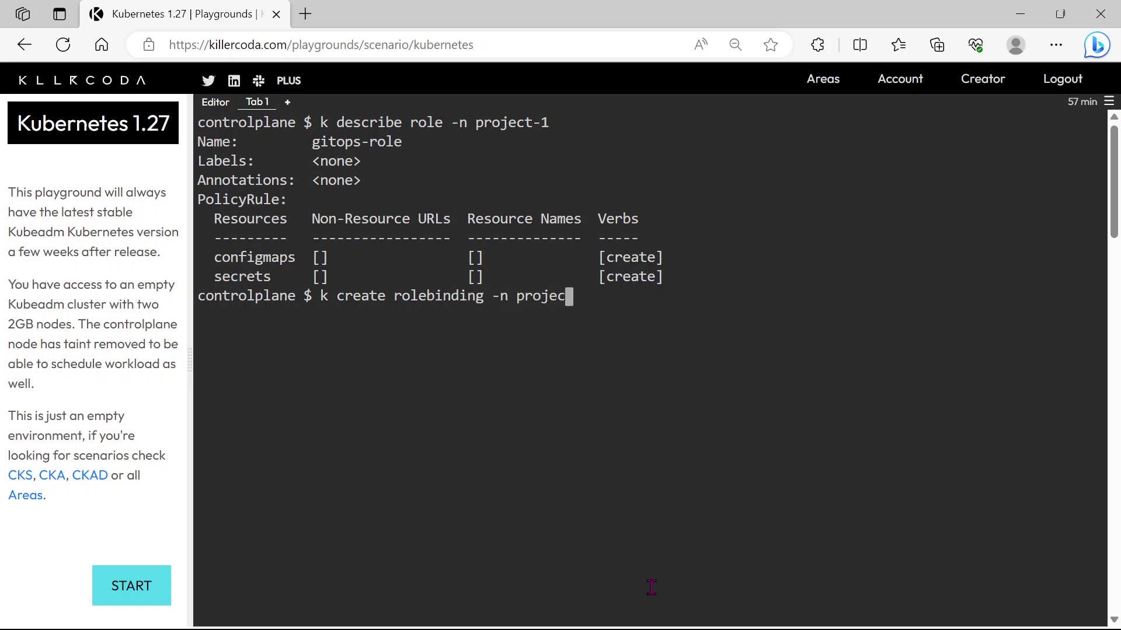
text(t-1 )
text(gitops)
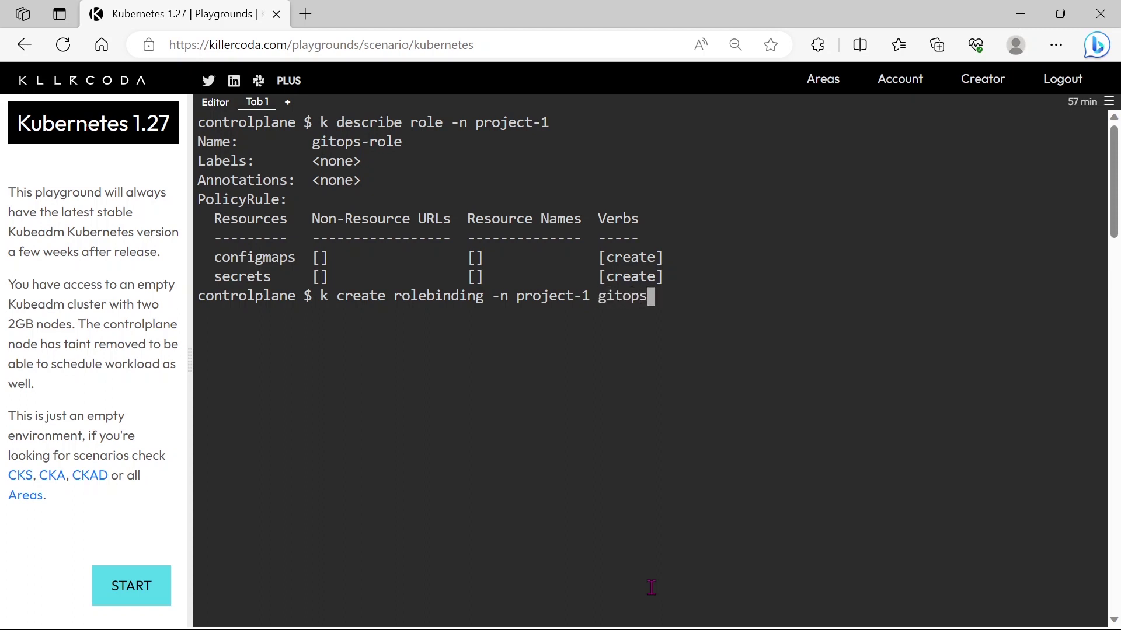
text(-rolebin)
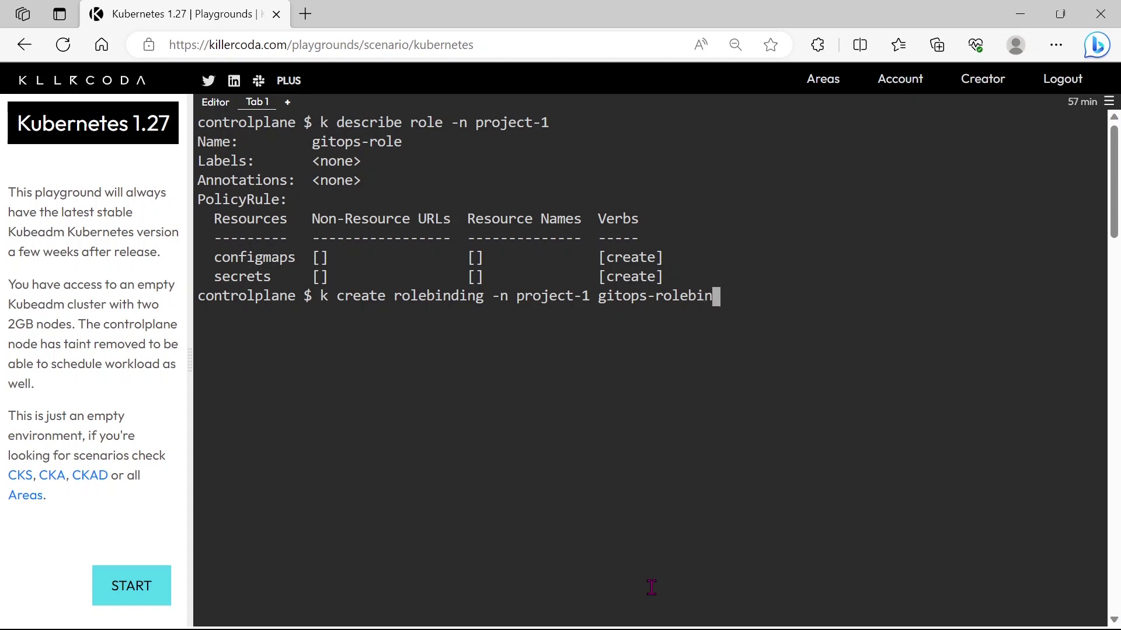
text(ding )
text(-h)
Show rolebinding help and copy the '--role=admin --serviceaccount=monitoring:sa-dev' example flags.
key(Return)
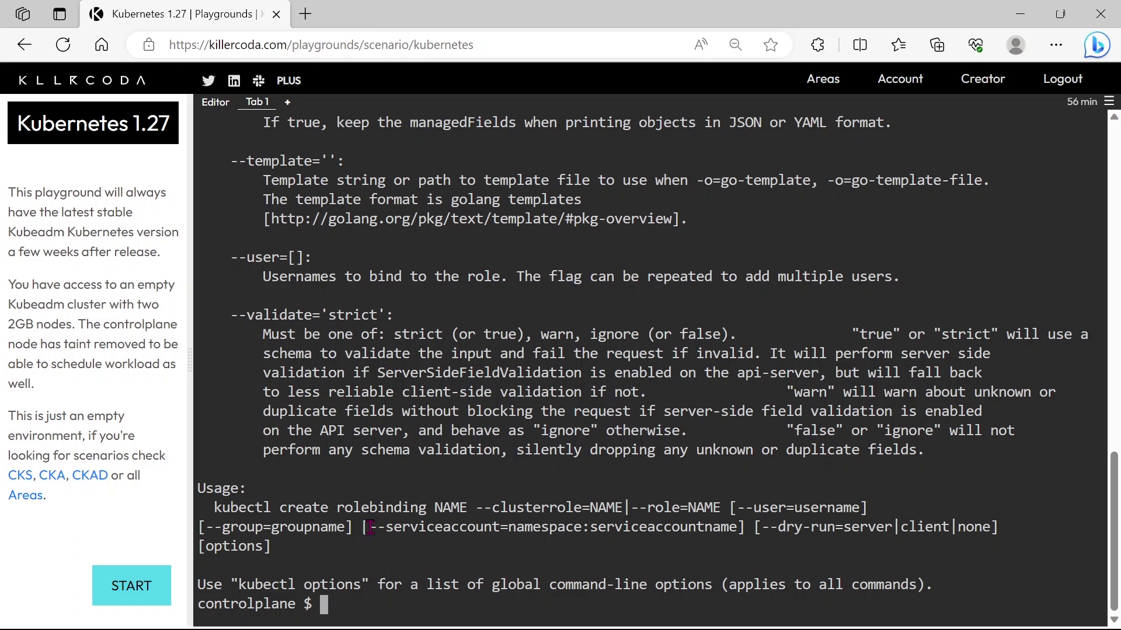
drag(369, 527, 736, 526)
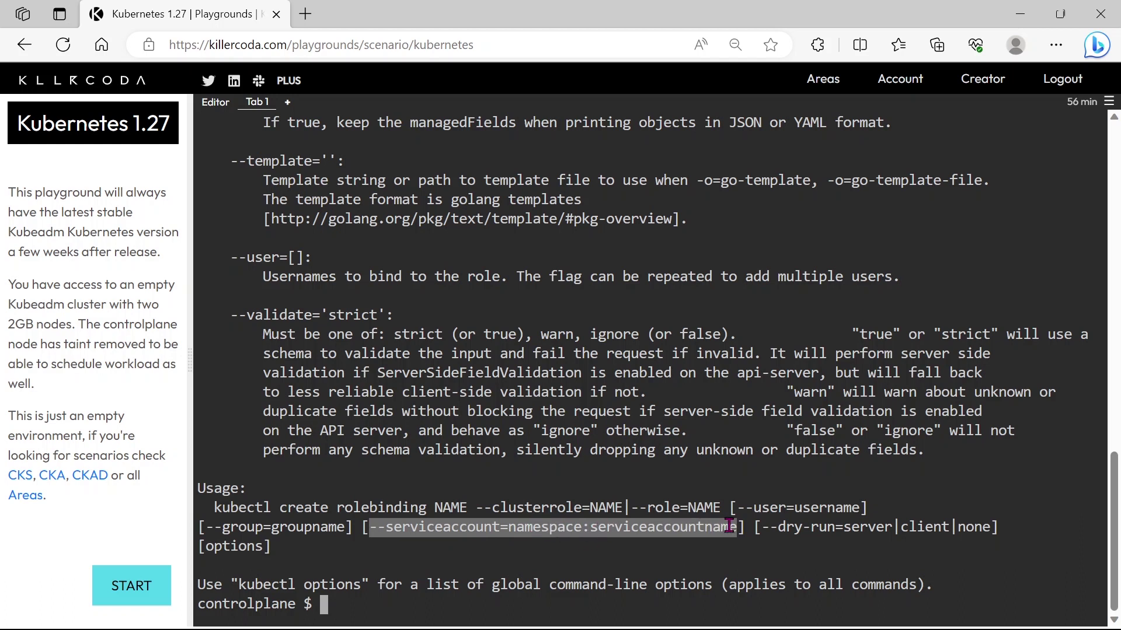
click(644, 486)
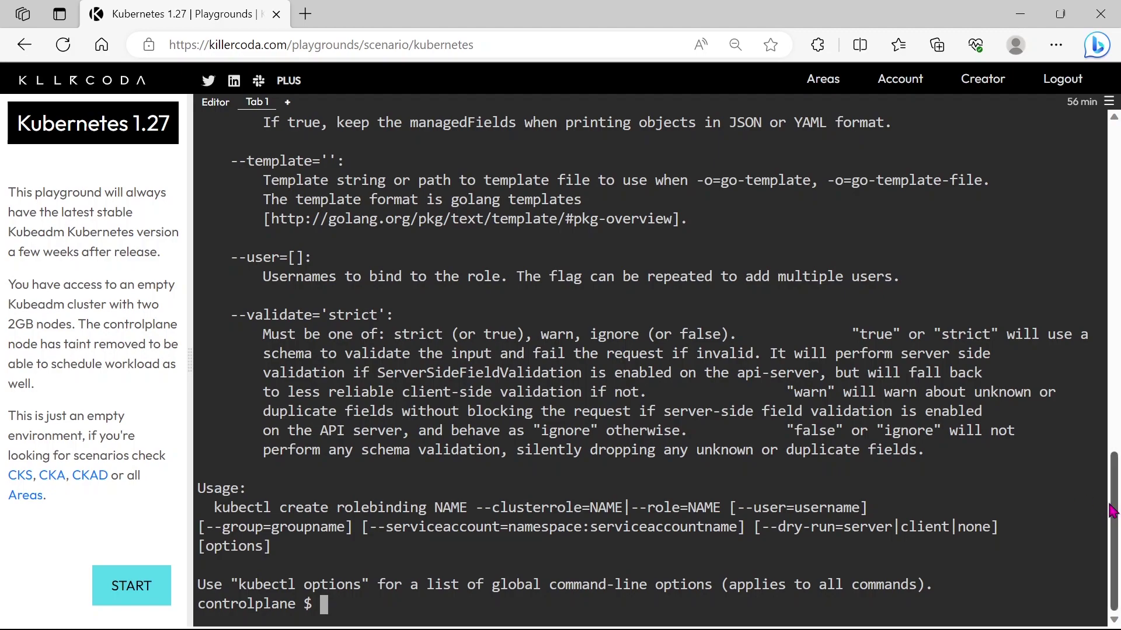
drag(1114, 516, 1077, 239)
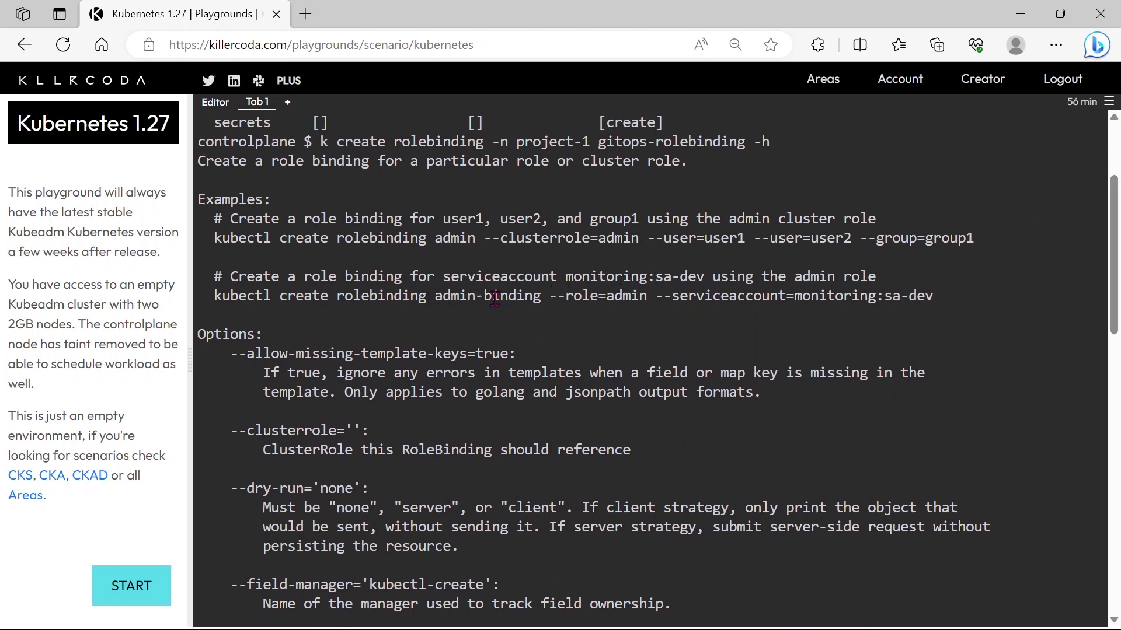
drag(339, 297, 541, 299)
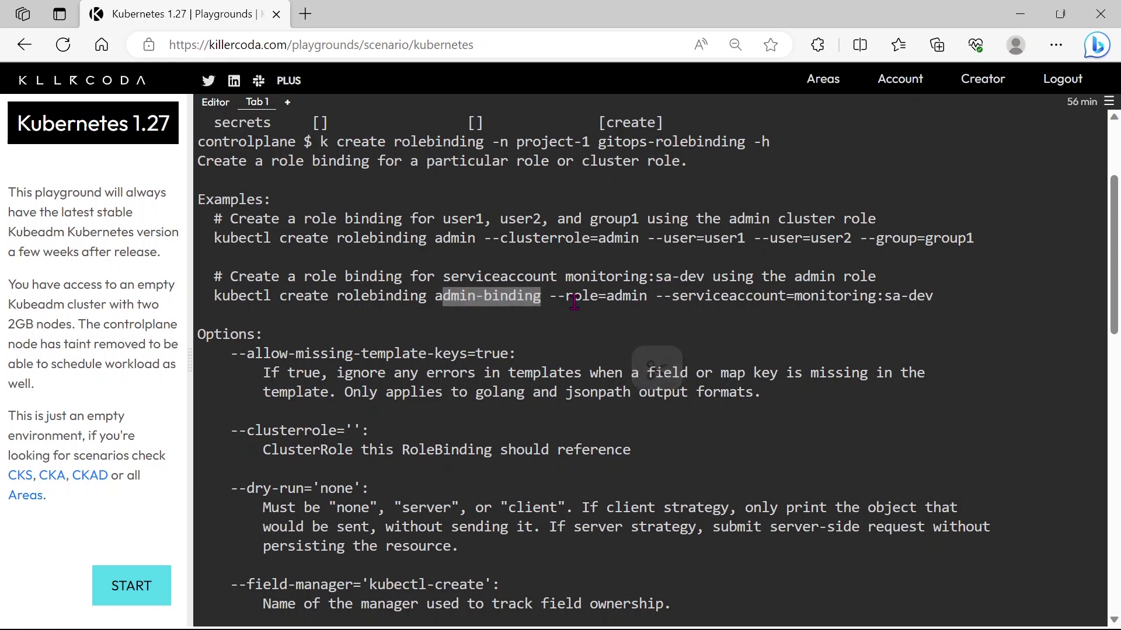
click(558, 301)
drag(550, 298, 934, 295)
key(ctrl+c)
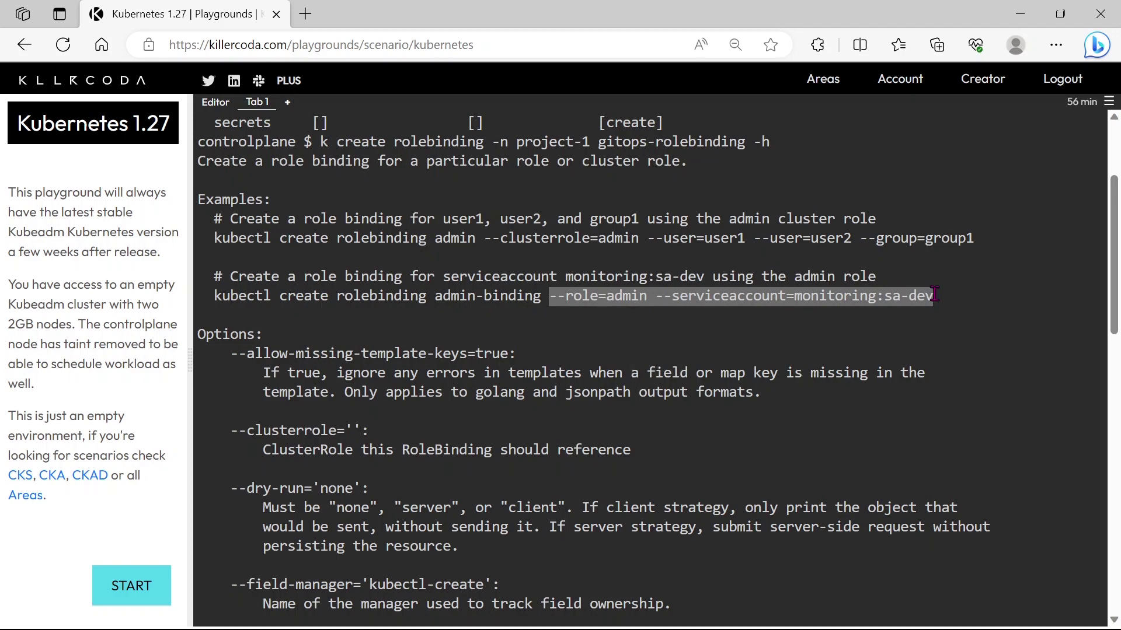
drag(1112, 289, 1111, 595)
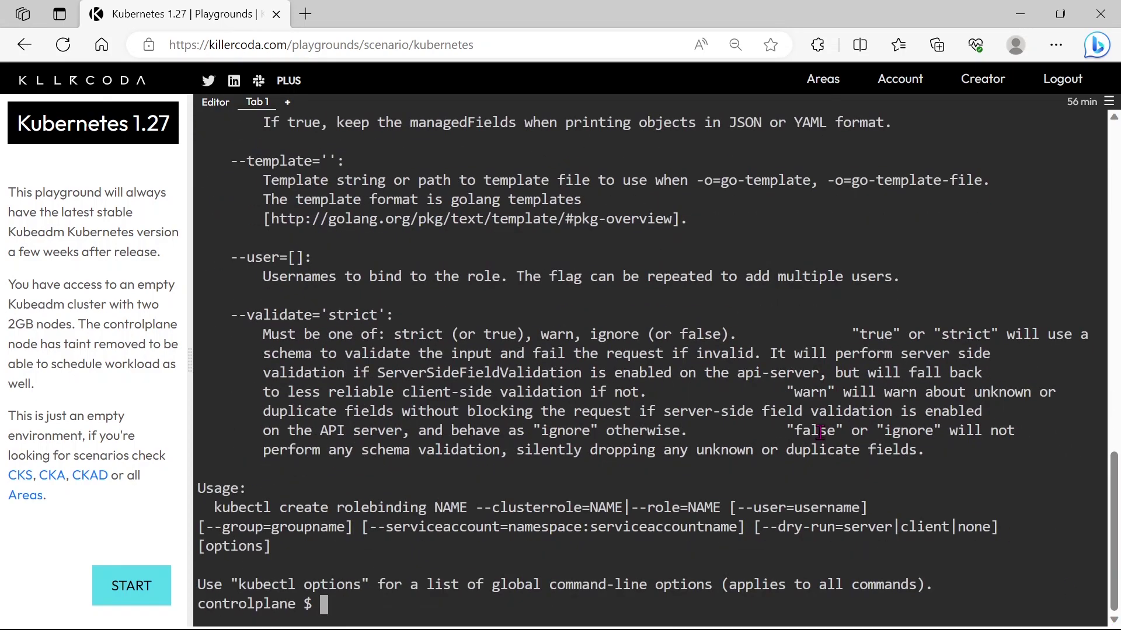
key(Up)
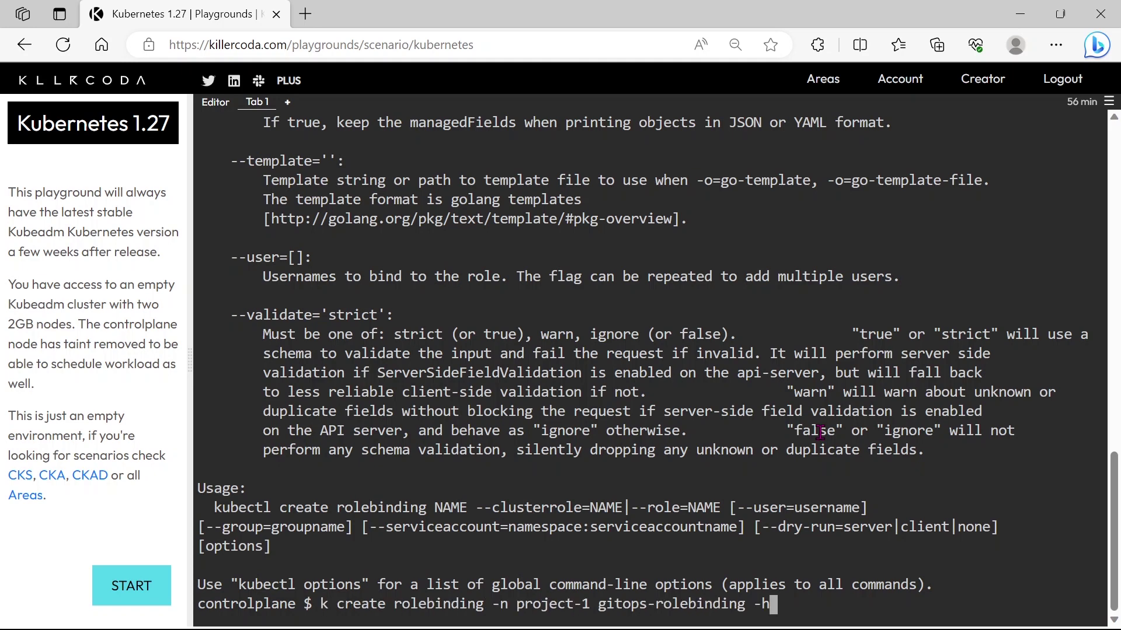
Paste the copied flags into the command and replace admin with gitops-role.
key(BackSpace)
key(BackSpace)
right_click(786, 606)
click(806, 436)
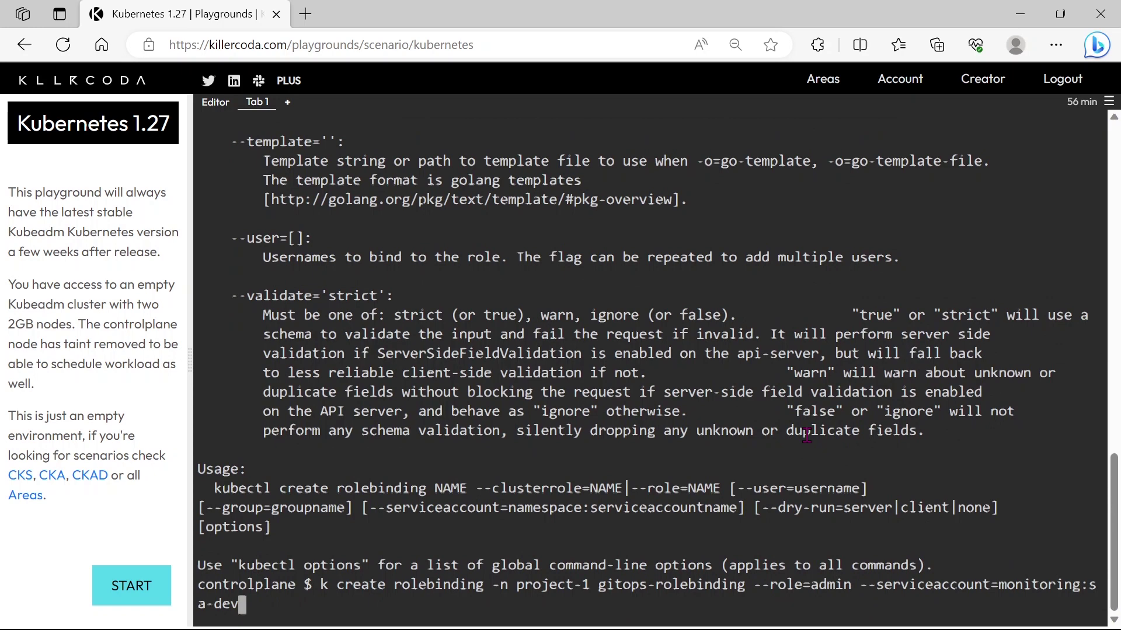
key(Left)
key(Left)
key(Left)
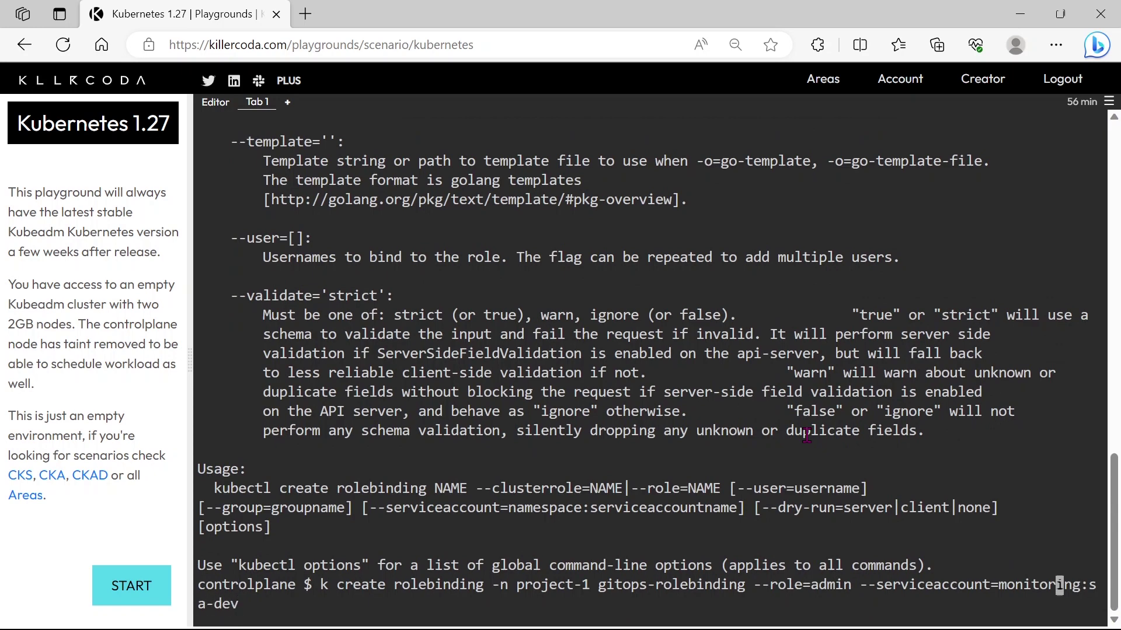
key(Left)
key(Left)
key(Left)
key(Left)
key(Left)
key(Left)
key(Left)
key(Left)
key(Left)
key(Left)
key(Left)
key(Left)
key(Left)
key(Left)
key(BackSpace)
key(BackSpace)
key(BackSpace)
key(BackSpace)
key(BackSpace)
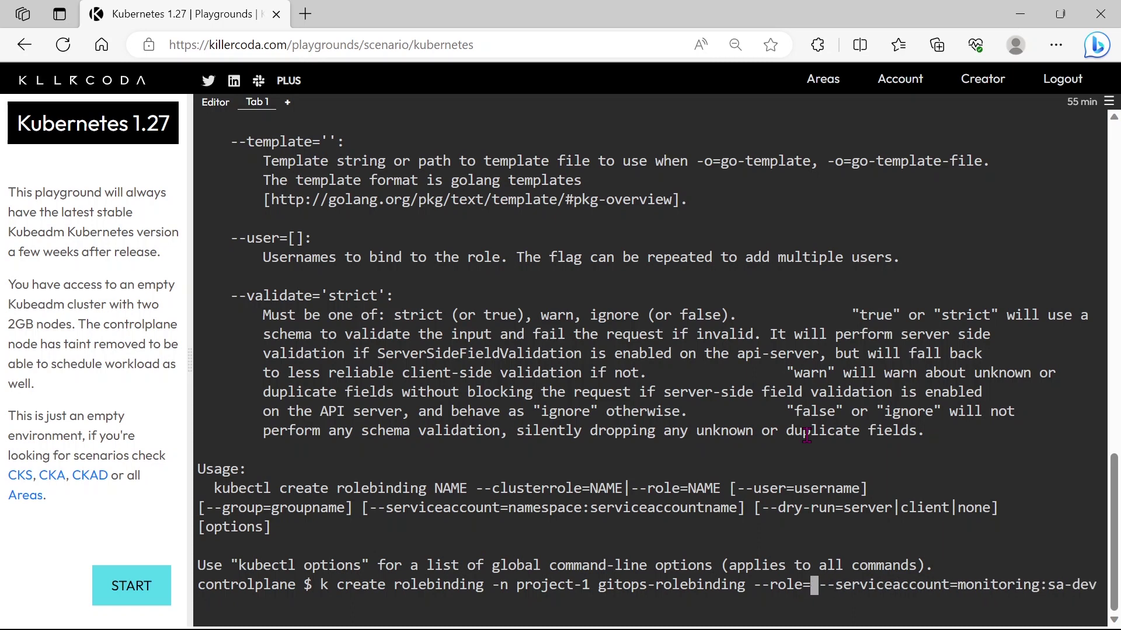
text(gitops)
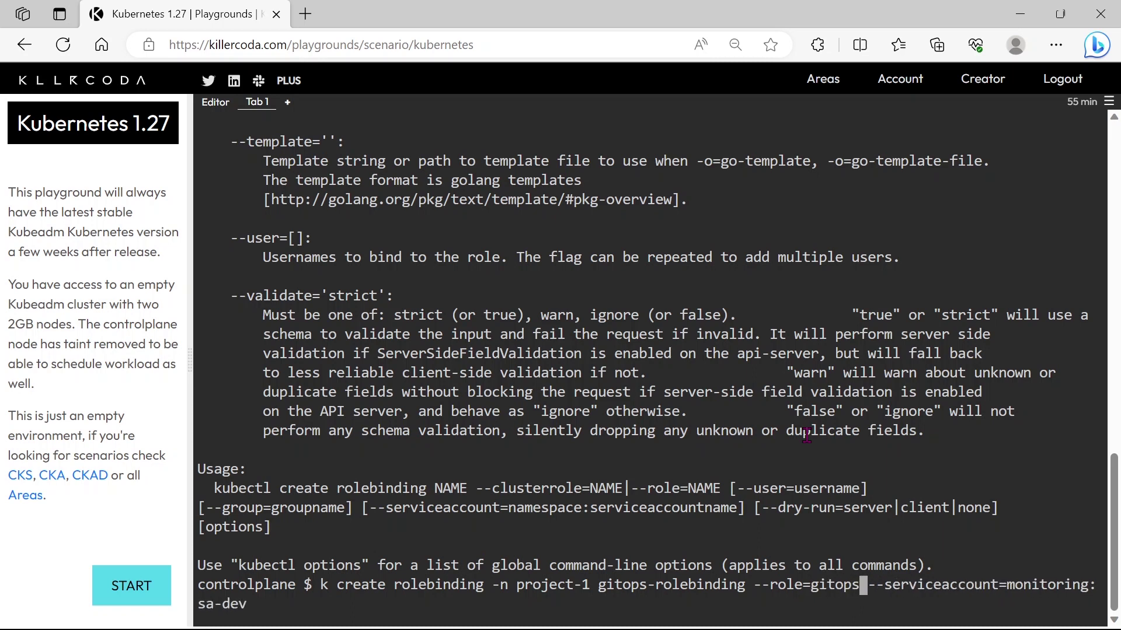
text(-role)
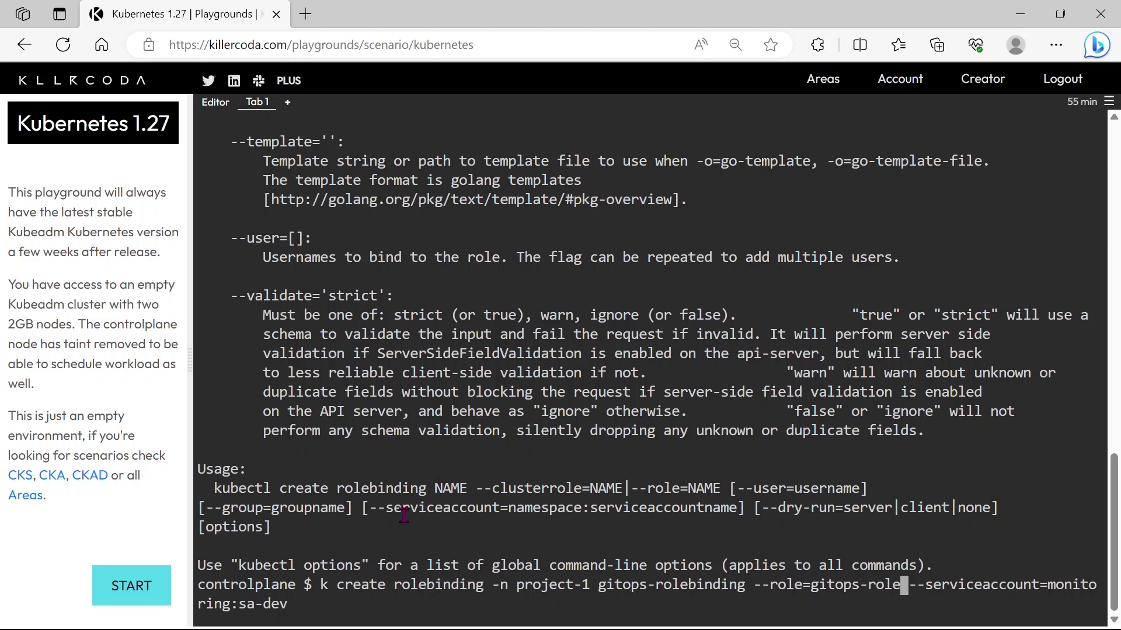
Change the service account from monitoring:sa-dev to project-1:gitops.
drag(509, 509, 735, 510)
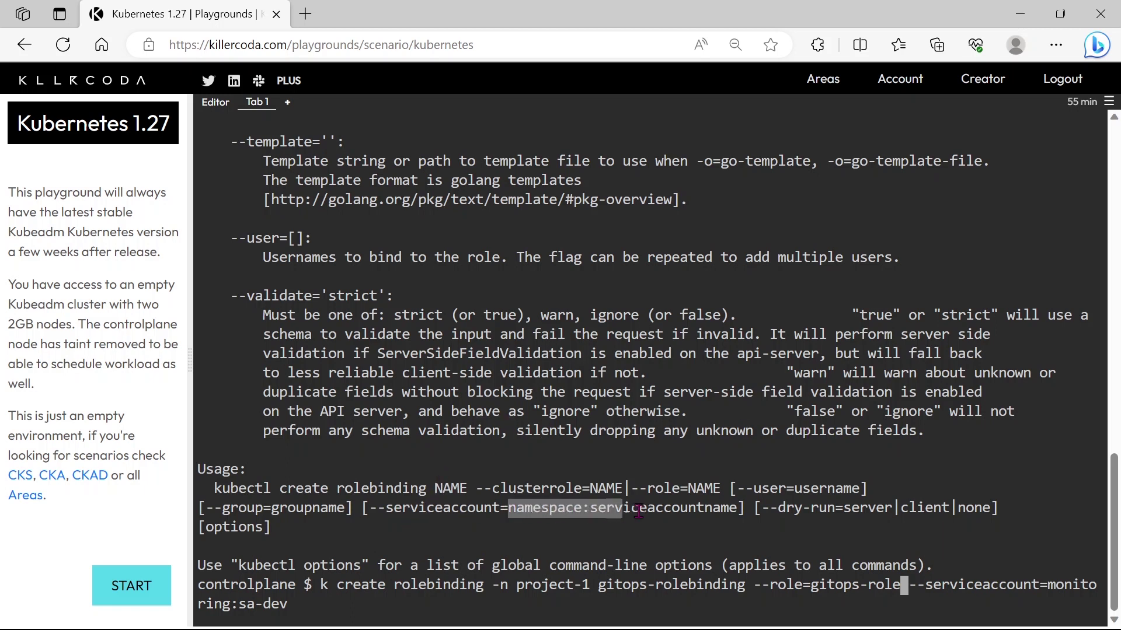
click(716, 510)
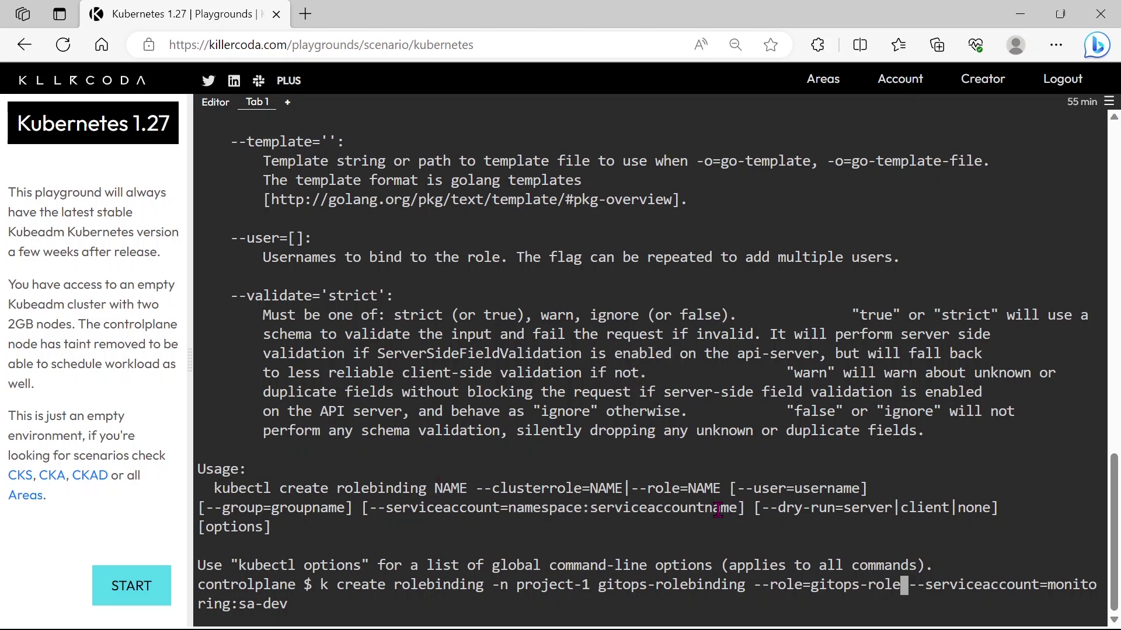
key(Right)
key(Right)
key(Right)
key(Right)
key(Right)
key(Right)
key(Right)
key(Delete)
key(Delete)
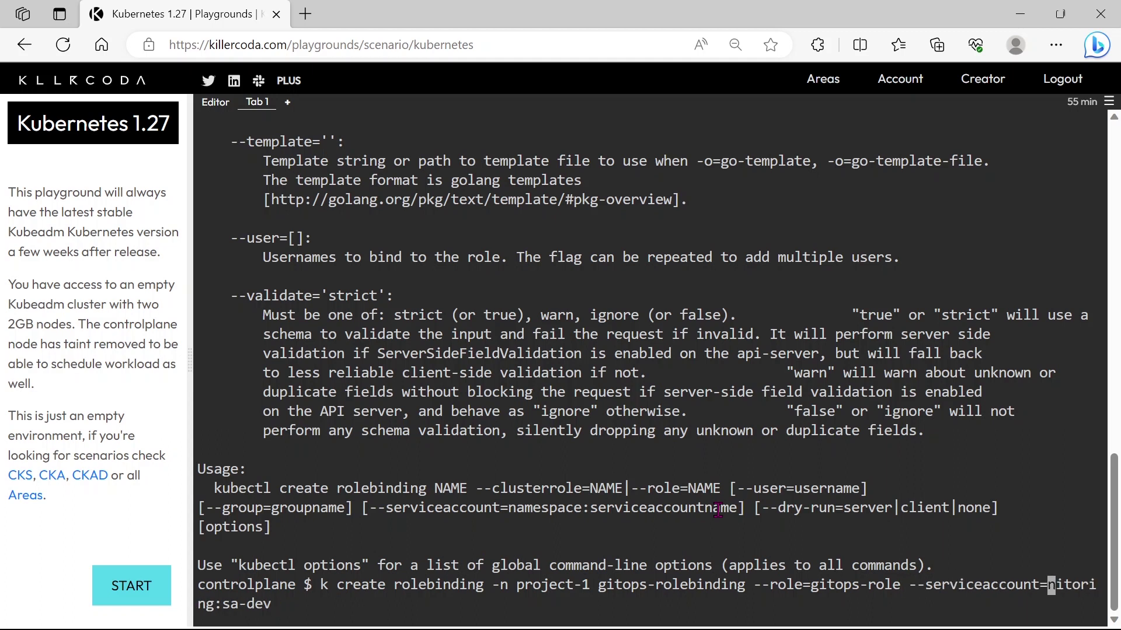
key(Delete)
key(Delete)
key(Delete)
key(Delete)
key(Delete)
key(Delete)
key(Delete)
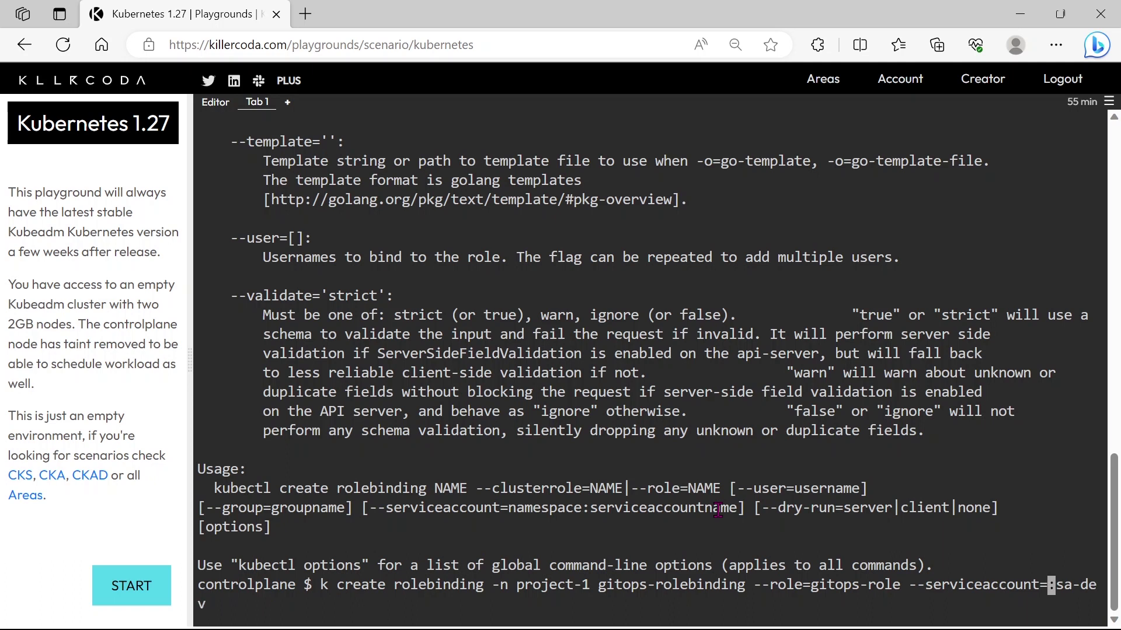
text(project)
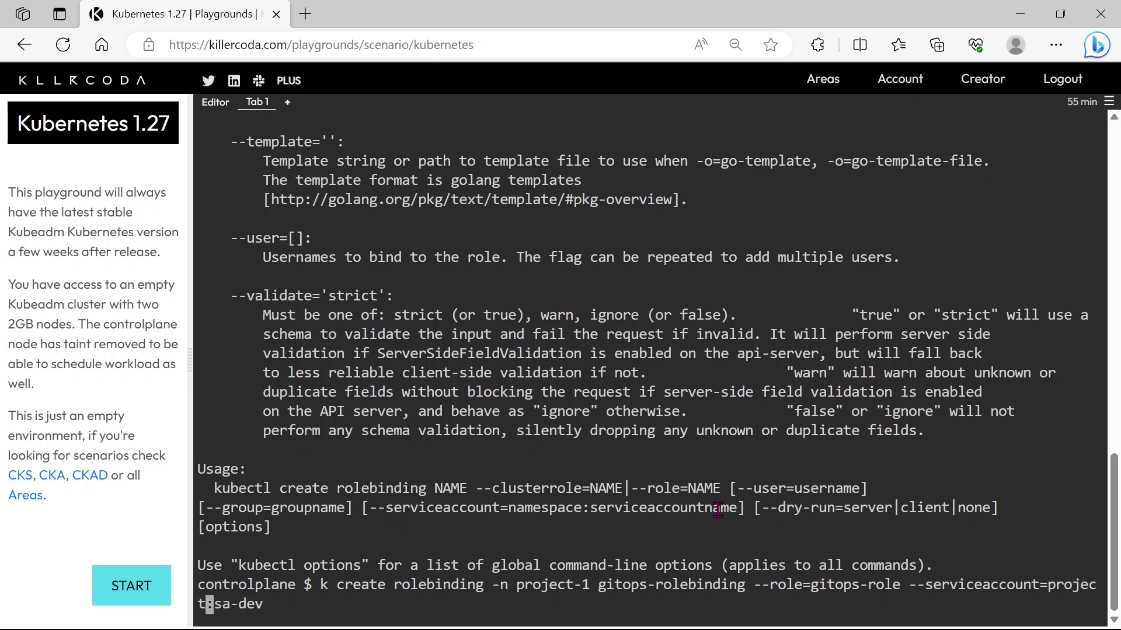
text(-1)
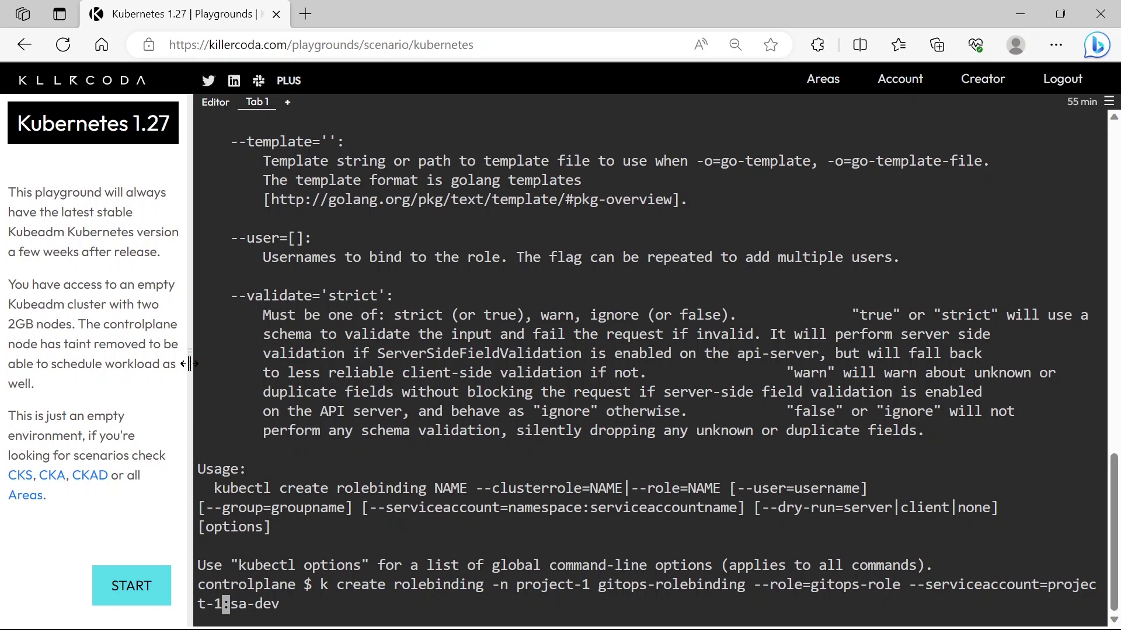
drag(192, 368, 62, 356)
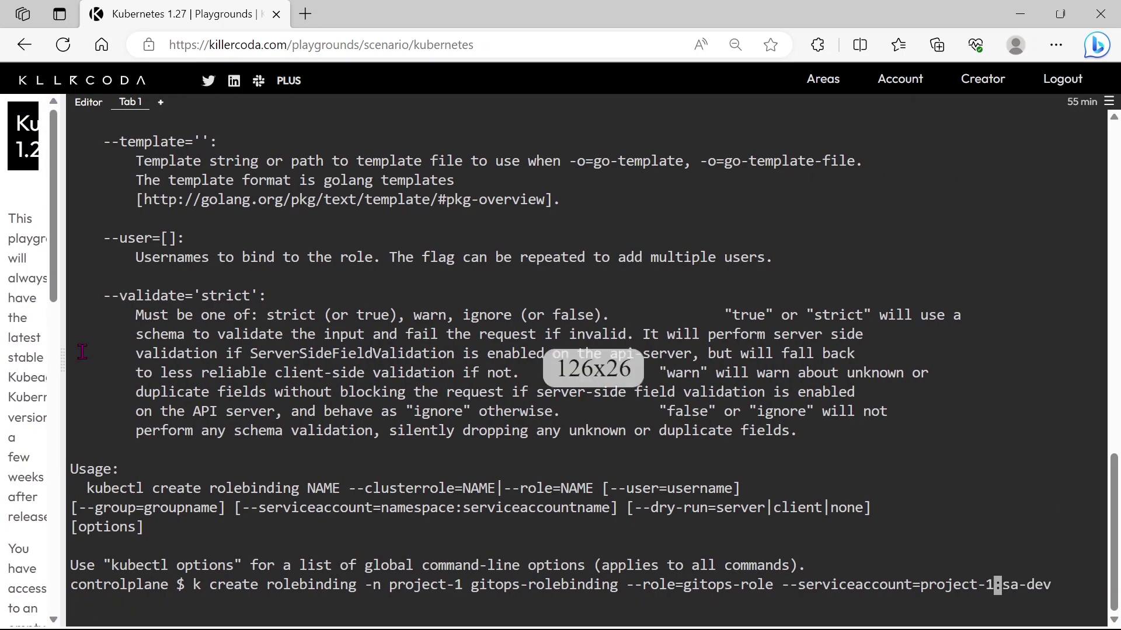
key(Right)
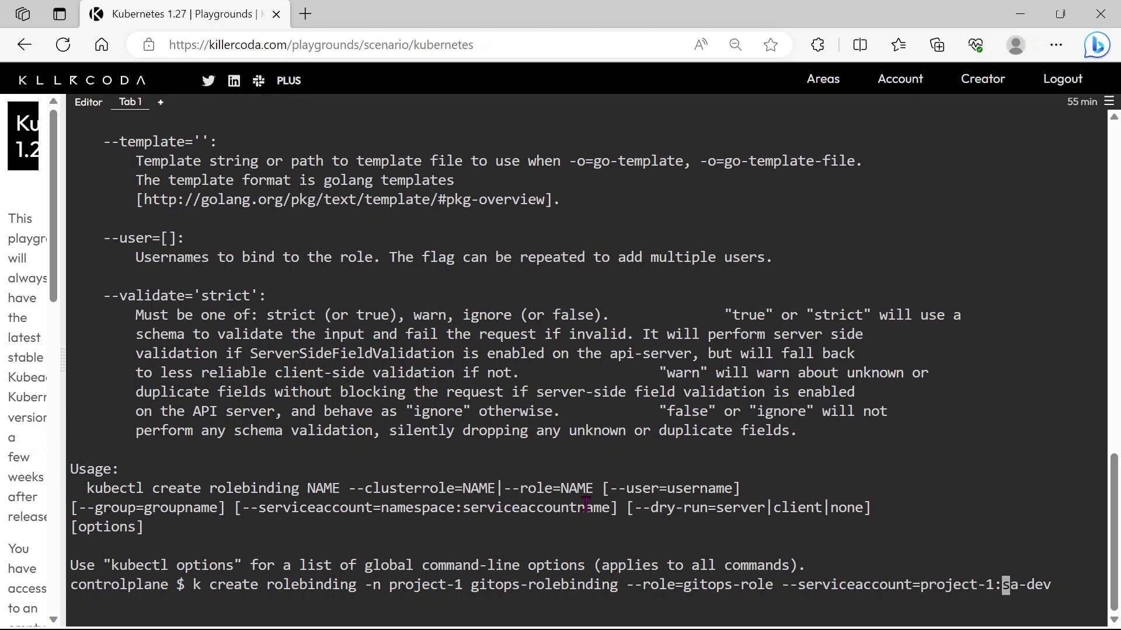
key(Delete)
key(Delete)
key(Delete)
text(gitops)
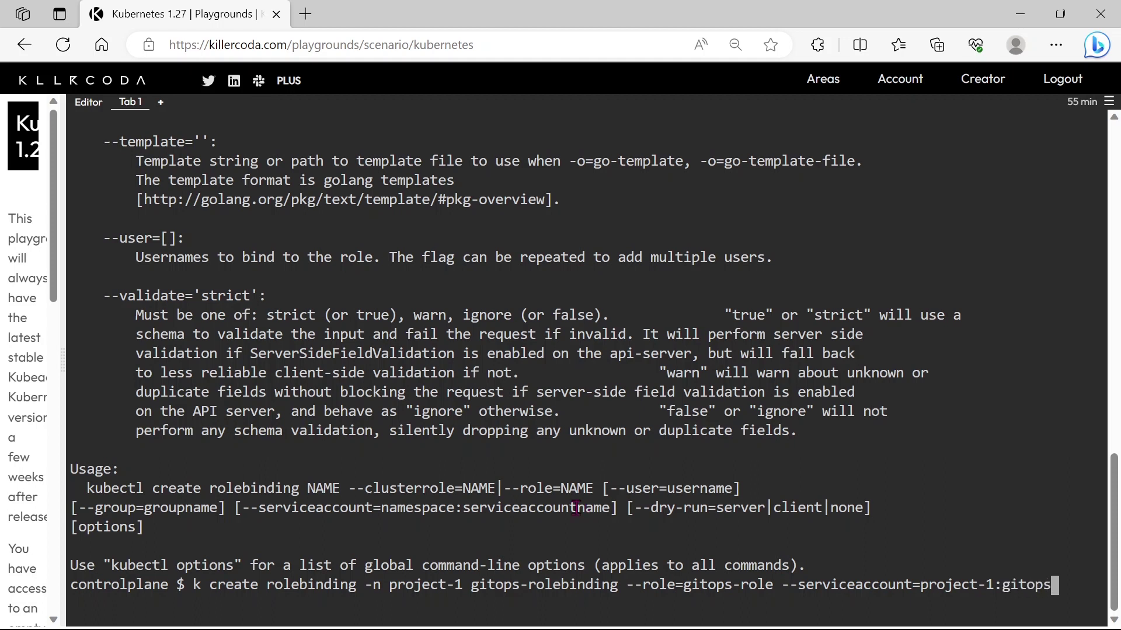
Review the gitops-rolebinding command's arguments and run it.
drag(267, 592, 342, 589)
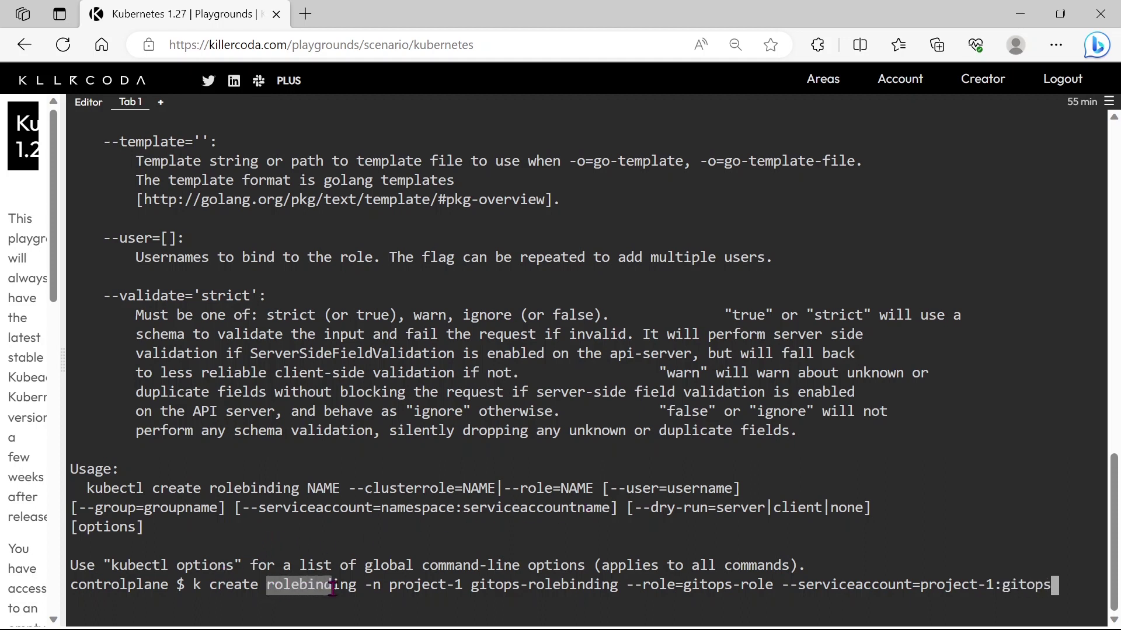
drag(471, 586, 618, 592)
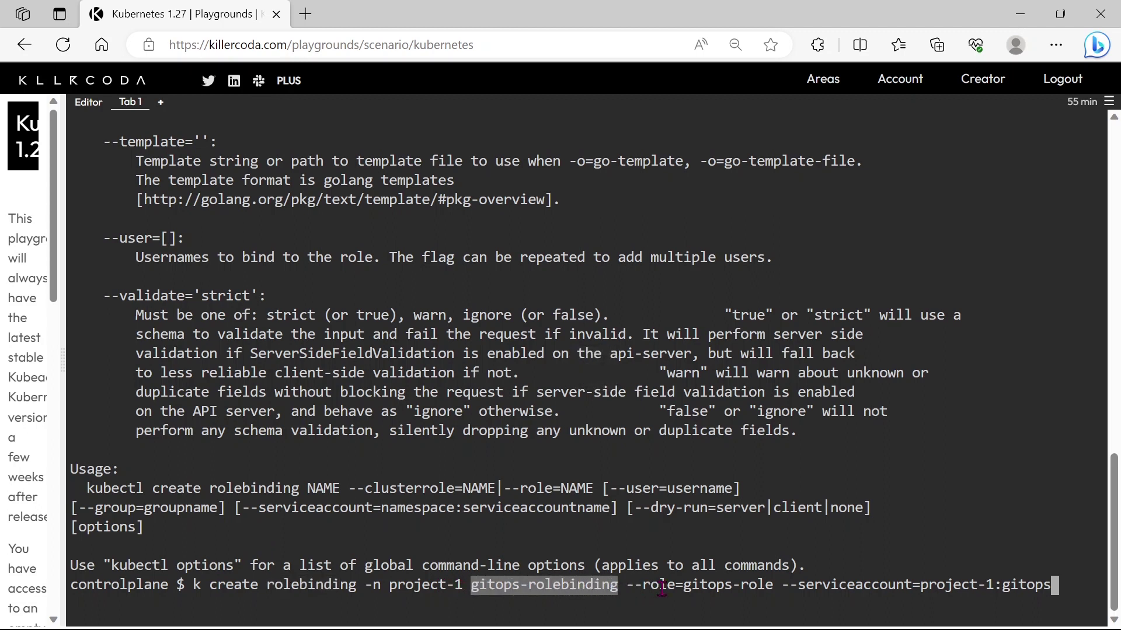
drag(642, 587, 764, 586)
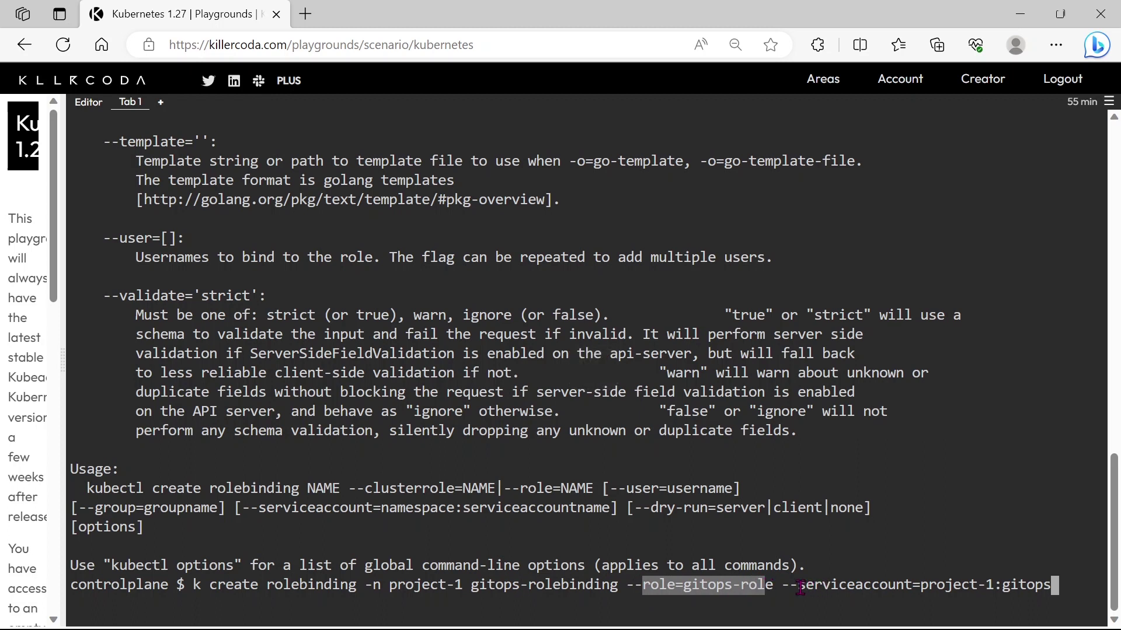
drag(798, 587, 1048, 588)
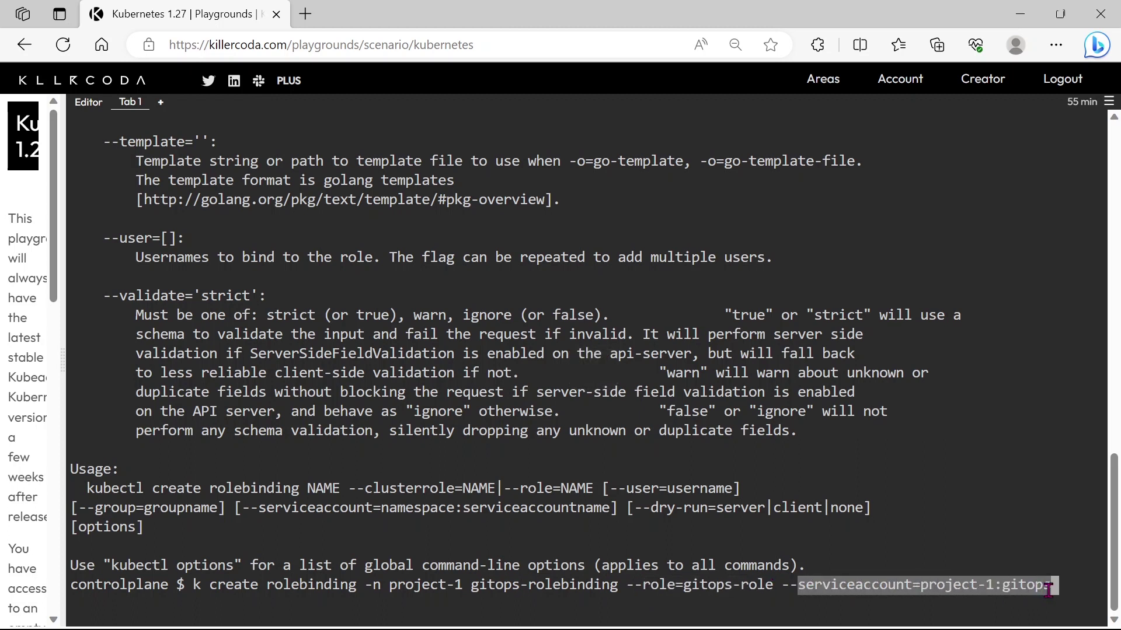
click(1019, 585)
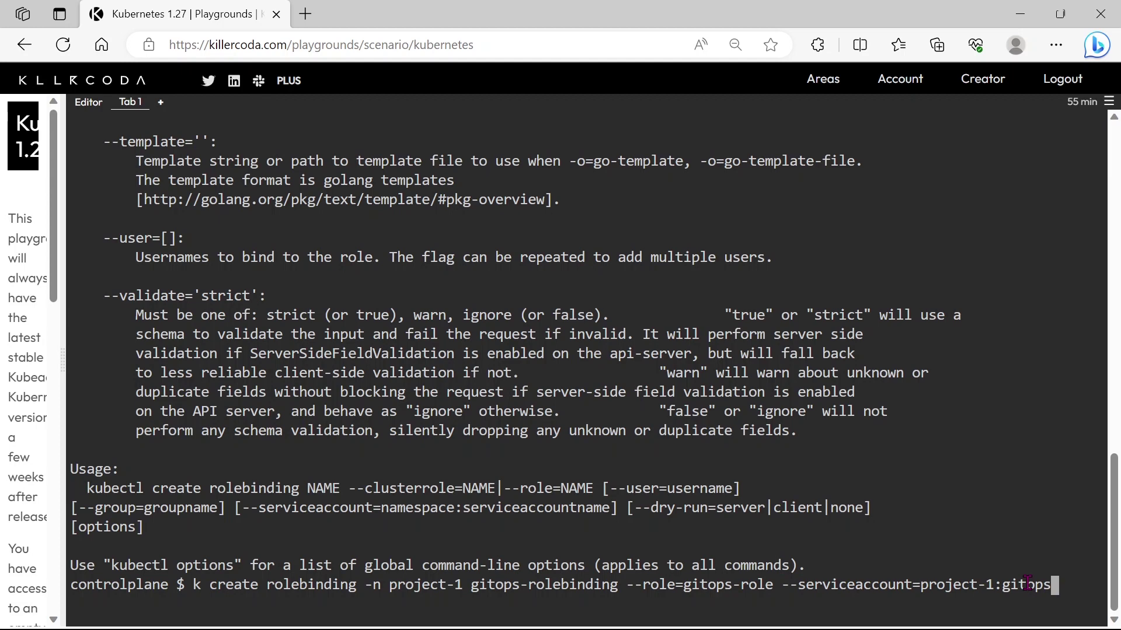
key(Return)
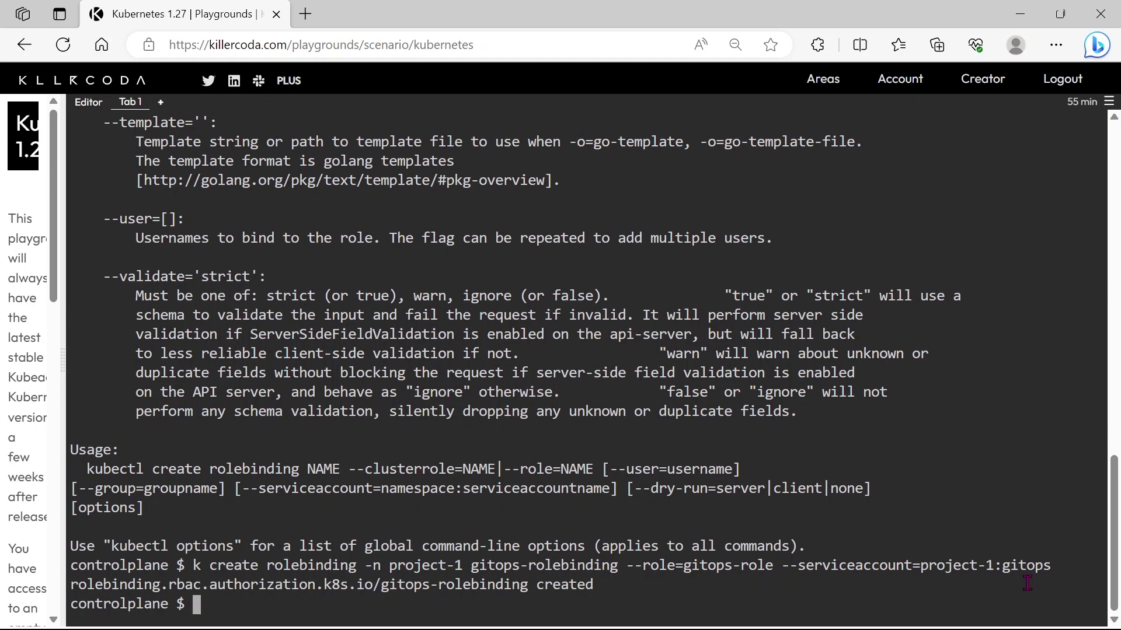
text(k get role)
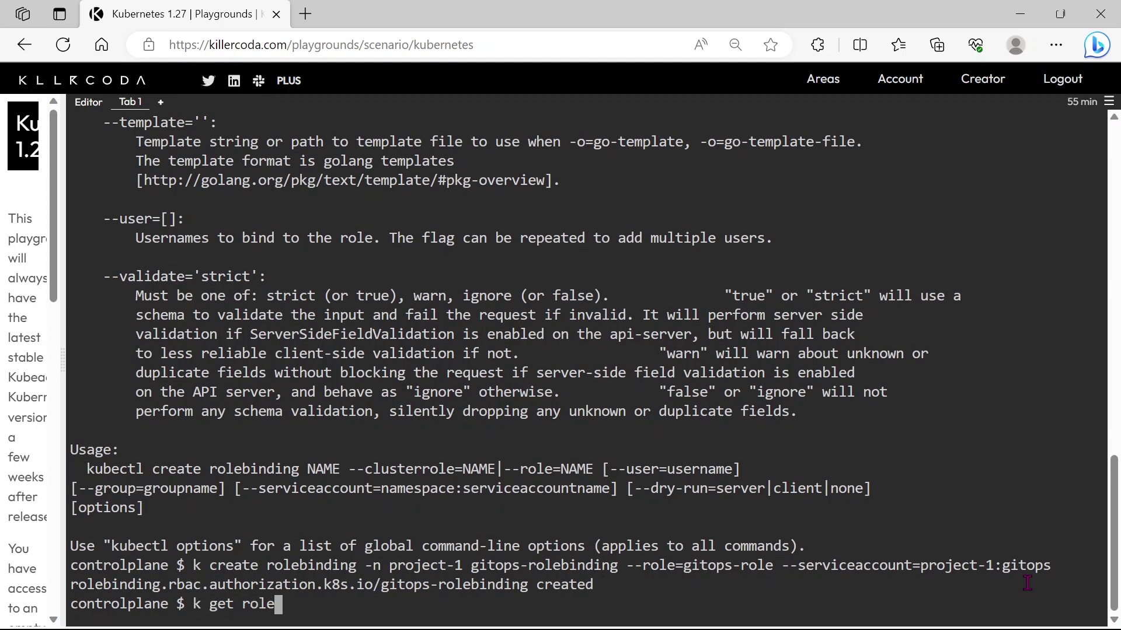
text(binding )
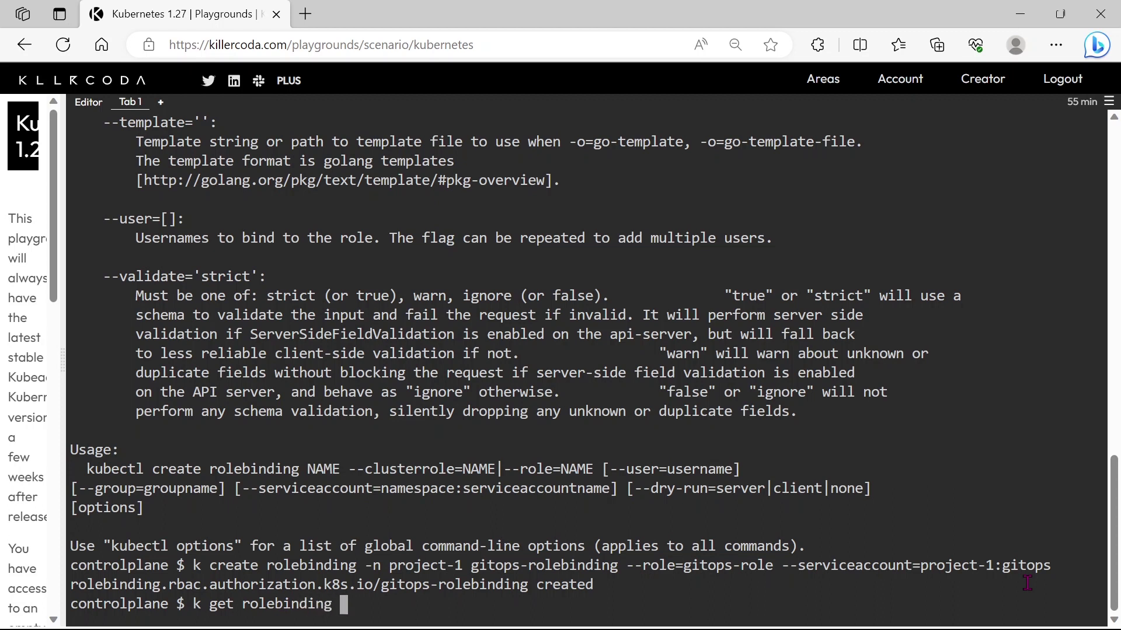
text(-n pro)
text(ject-1)
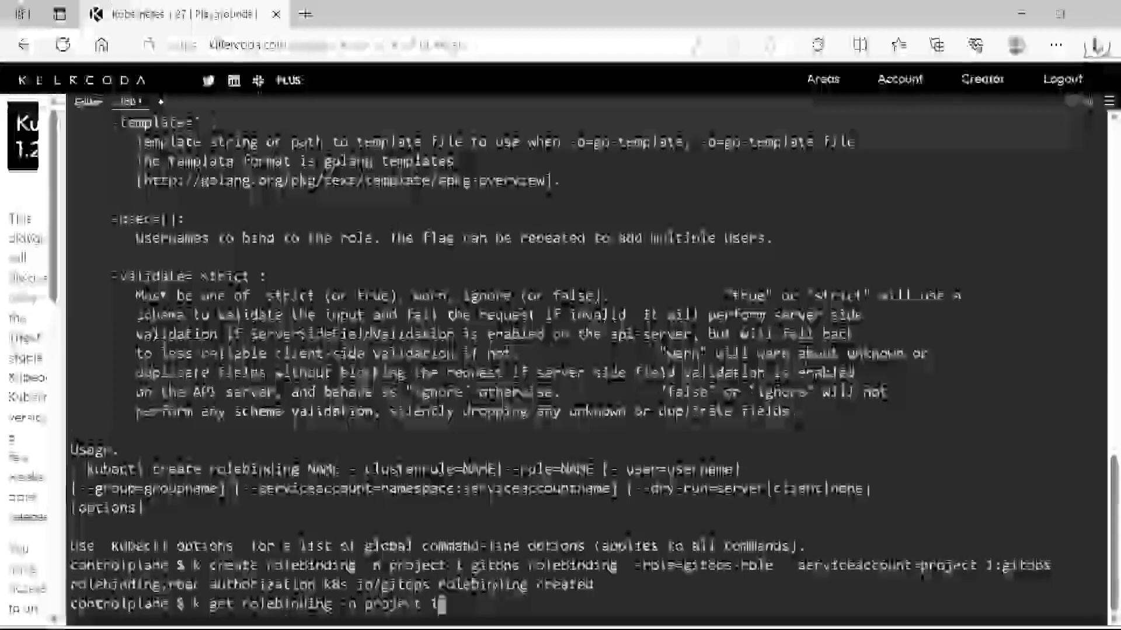
List project-1 rolebindings and check the gitops-rolebinding row showing Role/gitops-role.
key(Return)
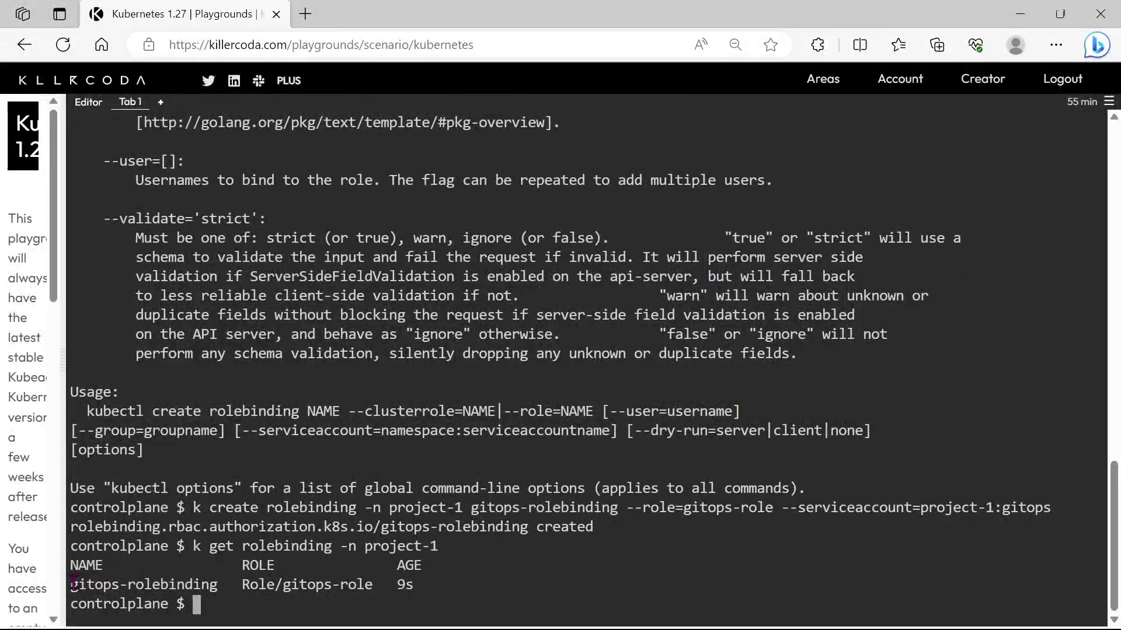
drag(70, 586, 373, 591)
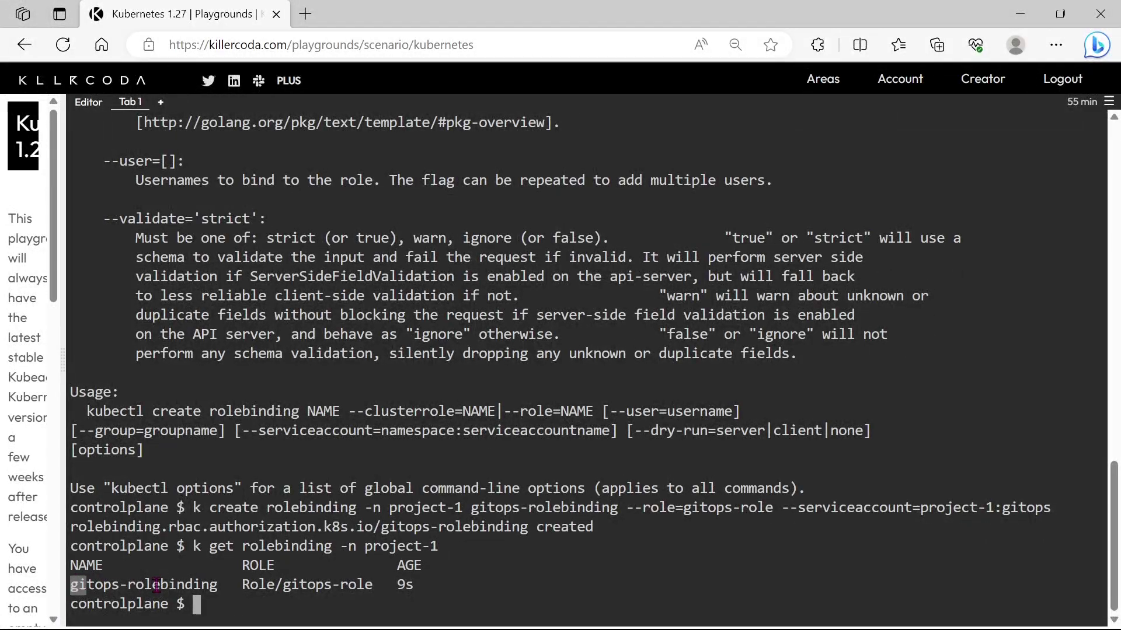
click(279, 601)
text(clear)
Clear the screen and run the mistyped 'cain-1' pod-creation check as project-1:gitops.
key(Return)
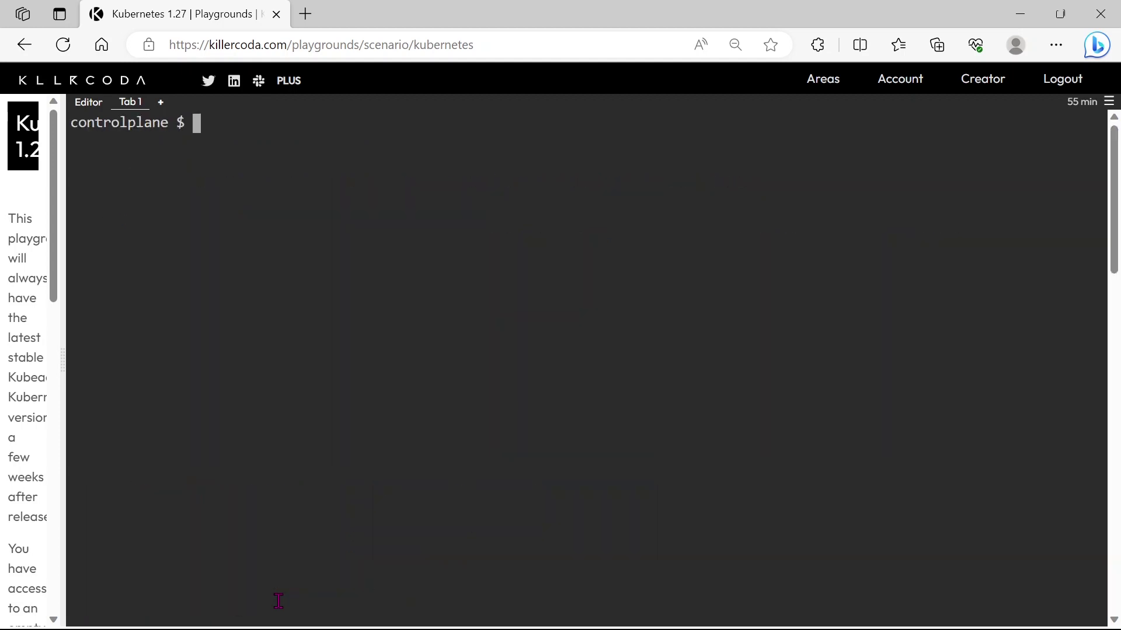
text(k)
text( -n projec)
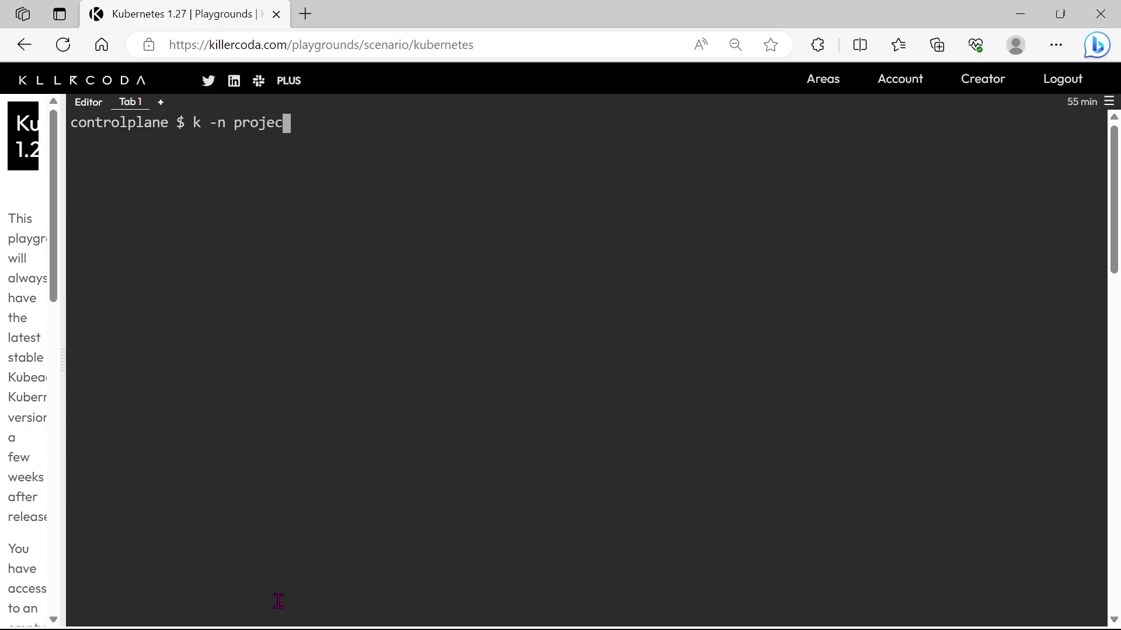
text(t-1 )
text(auth)
text( cain)
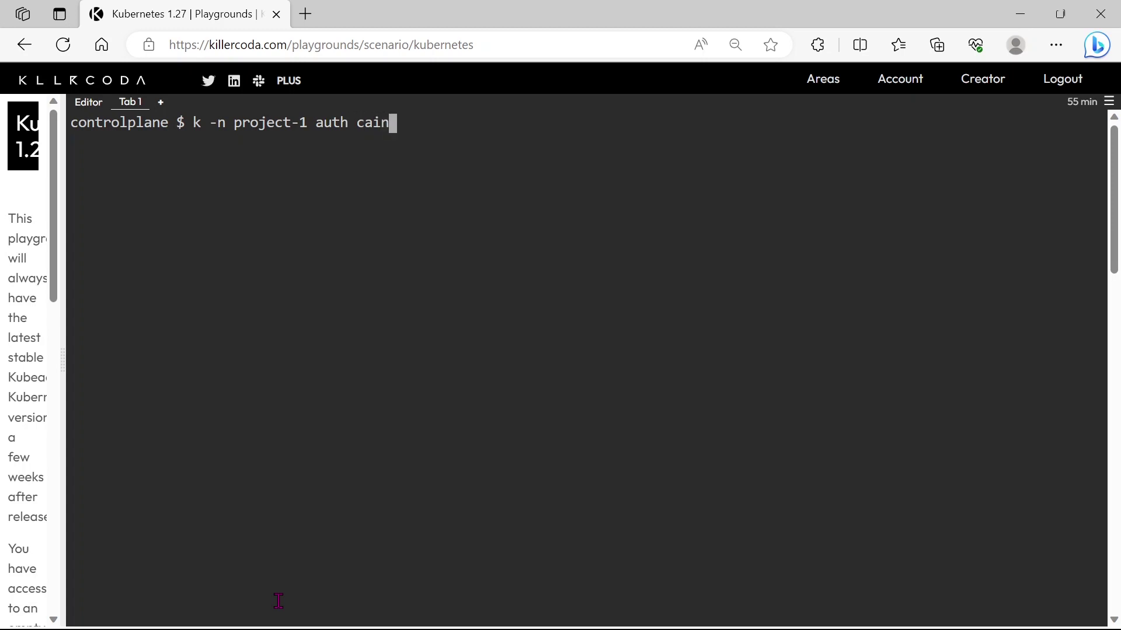
text(-1 cre)
text(ate pod )
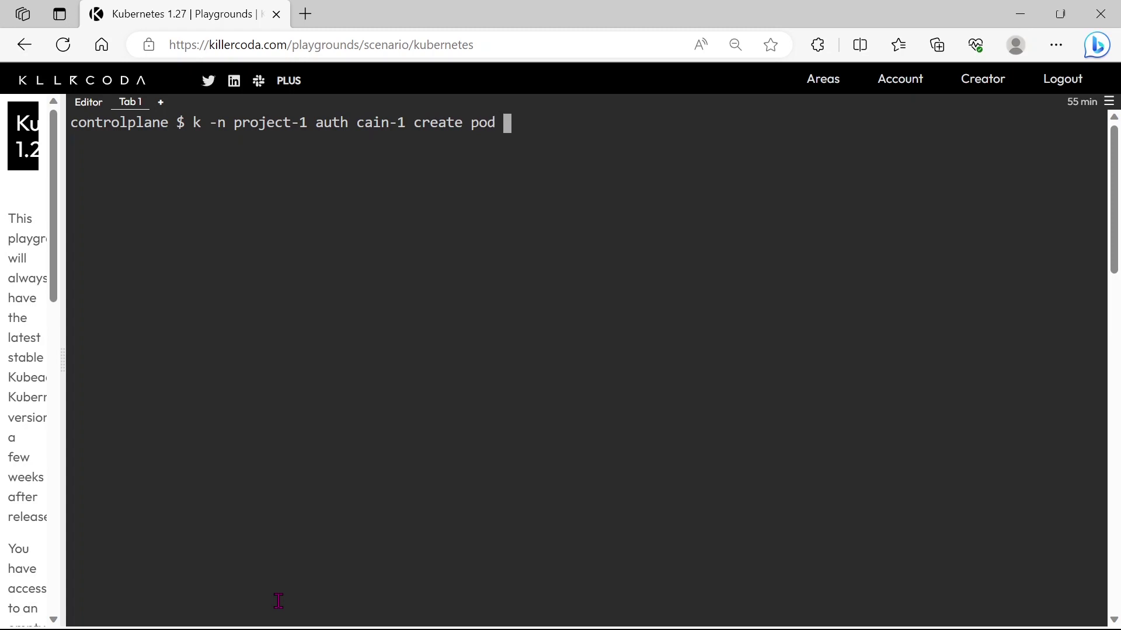
text(-)
text(-as s)
text(ystem)
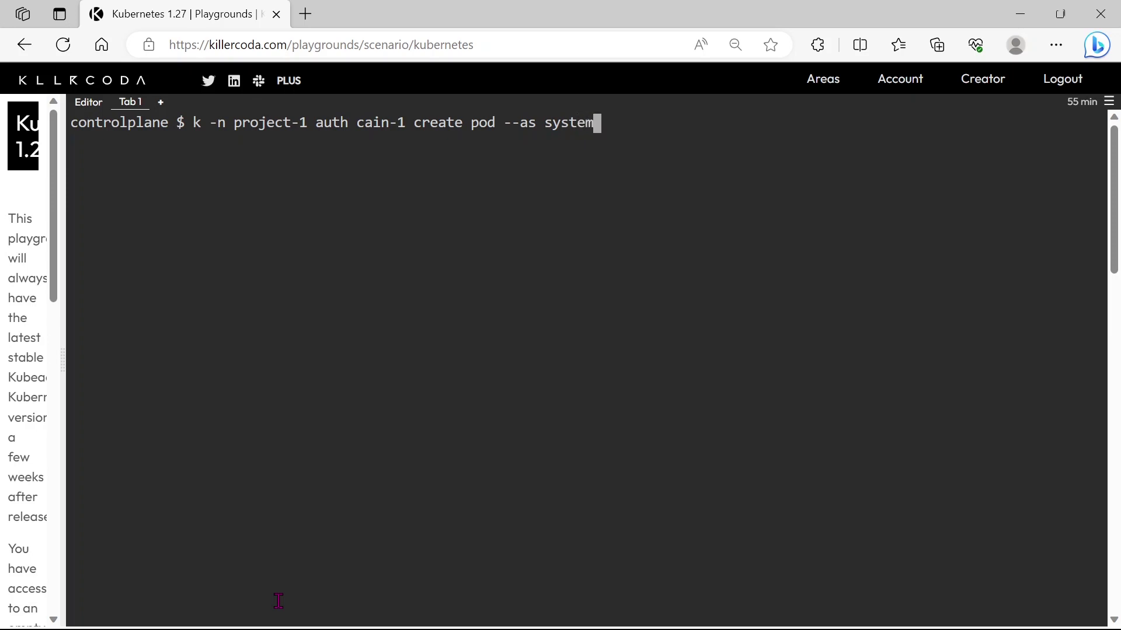
text(:s)
text(erviceacco)
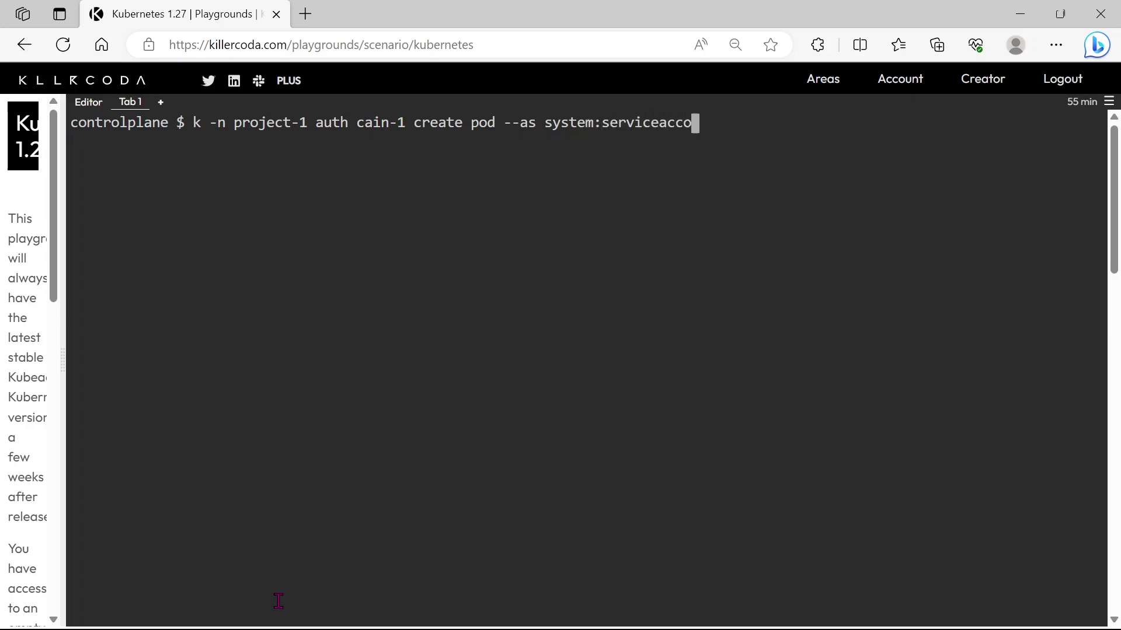
text(unt:pro)
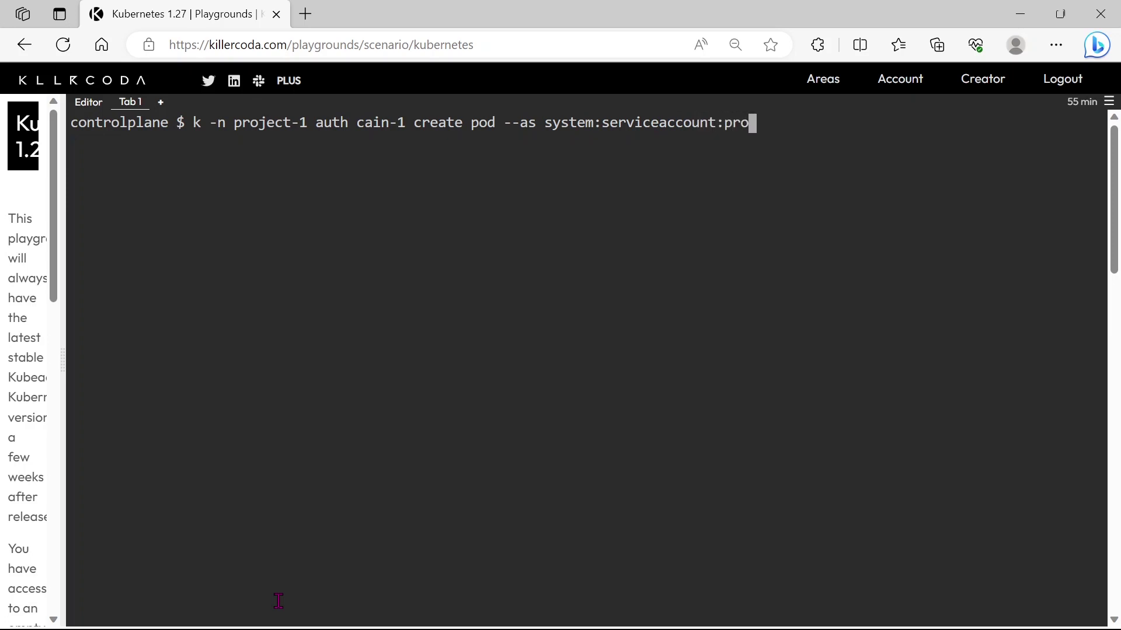
text(ject-)
text(1)
text(:git)
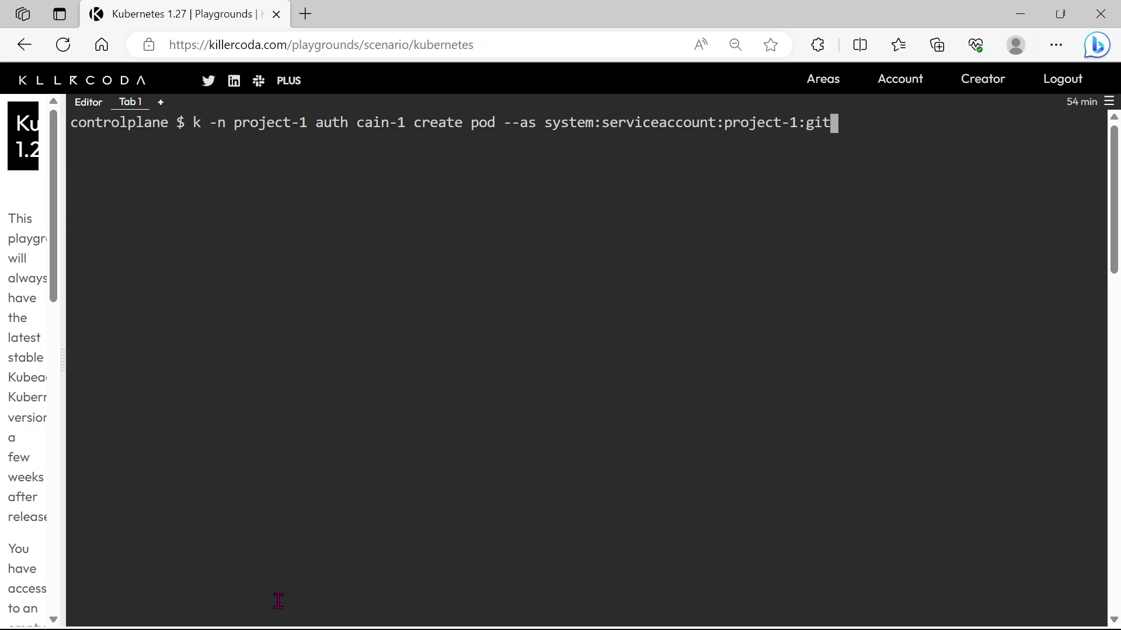
text(ops)
key(Return)
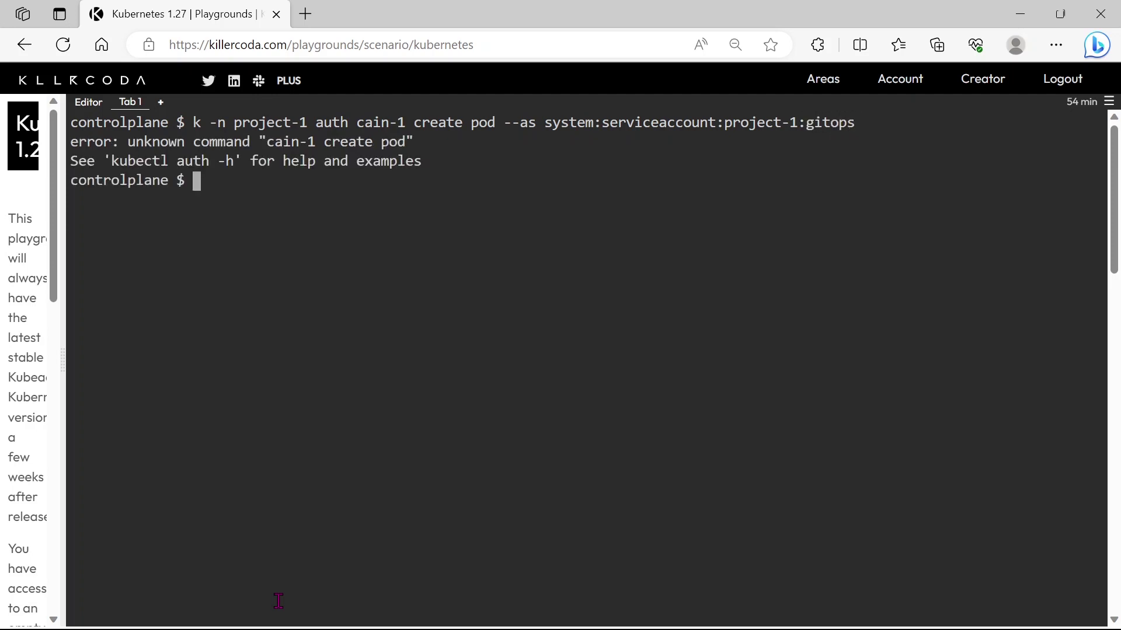
Correct cain-1 to can-i and rerun the pod check, which answers no.
key(Up)
key(Left)
key(Left)
key(Left)
key(Left)
key(Left)
key(Left)
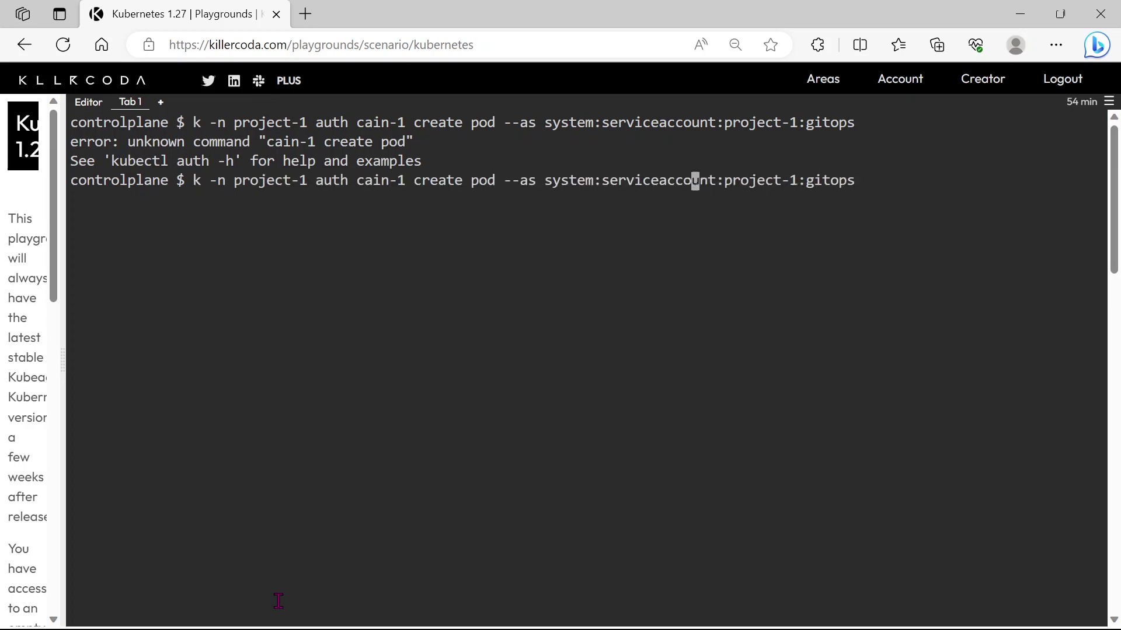
key(Left)
key(Left)
key(Left)
key(Left)
key(Left)
key(Left)
key(Left)
key(Left)
key(Left)
key(Right)
key(Right)
key(BackSpace)
key(BackSpace)
key(BackSpace)
key(BackSpace)
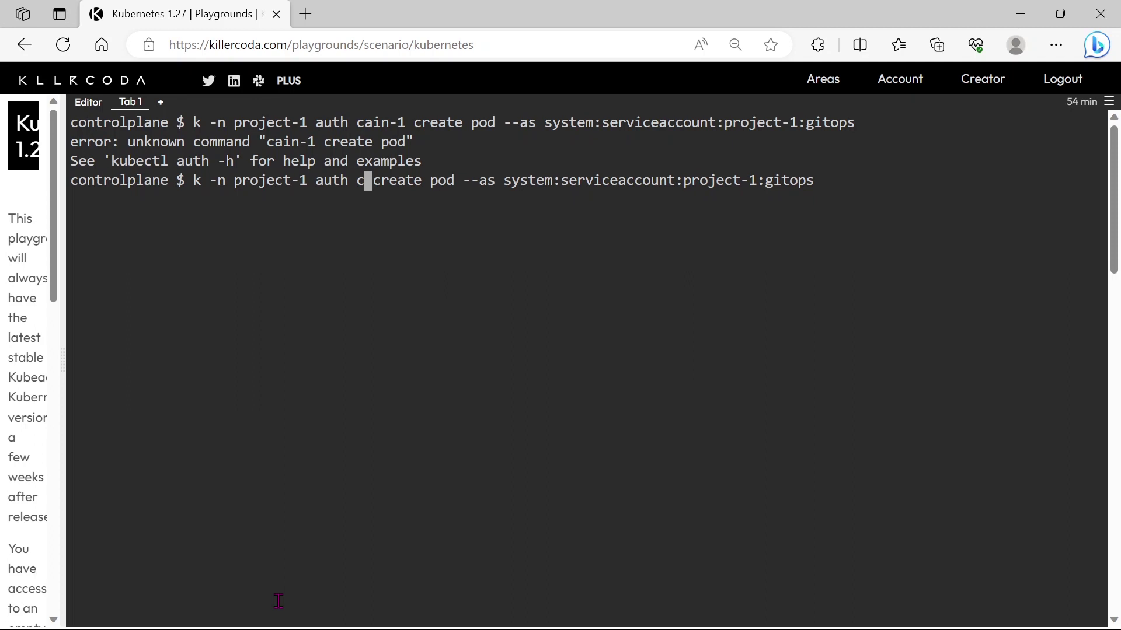
text(an-)
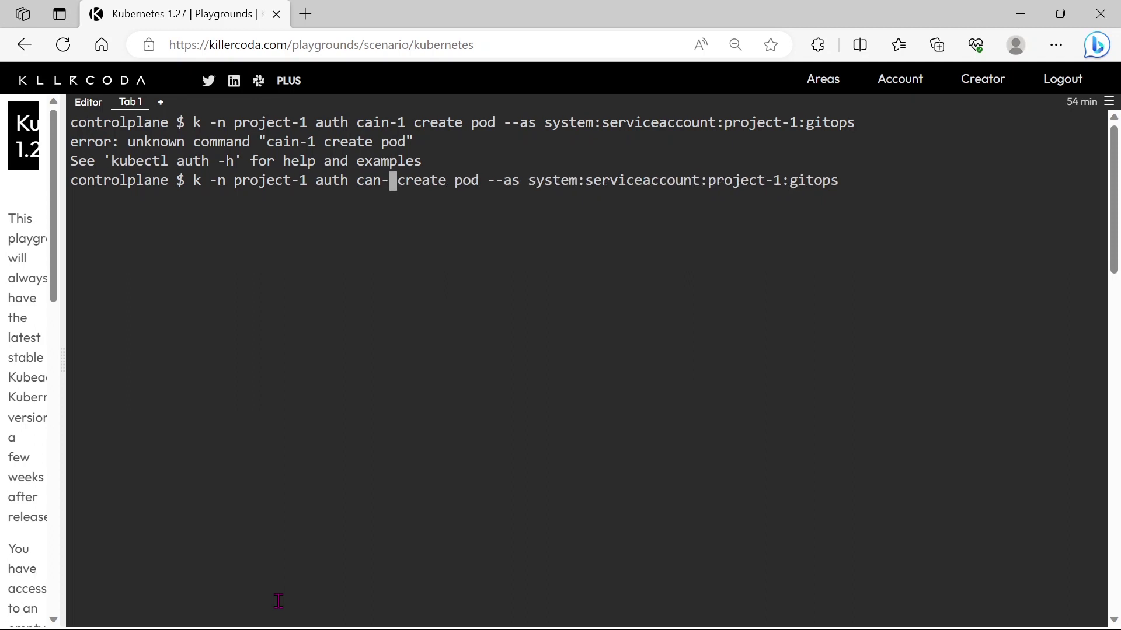
text(i)
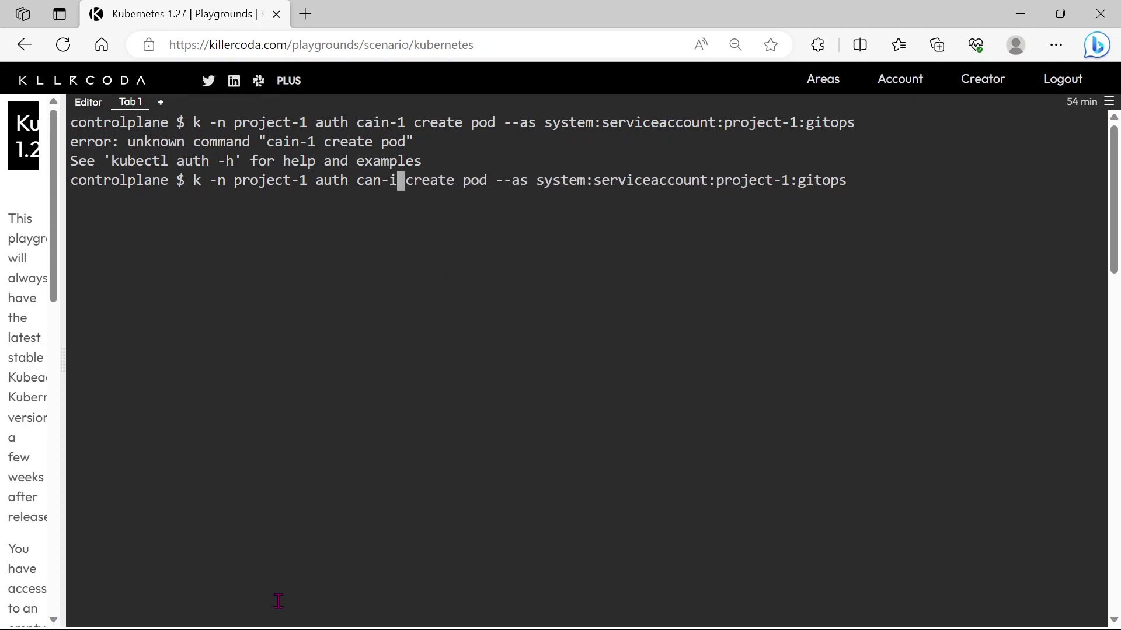
key(Return)
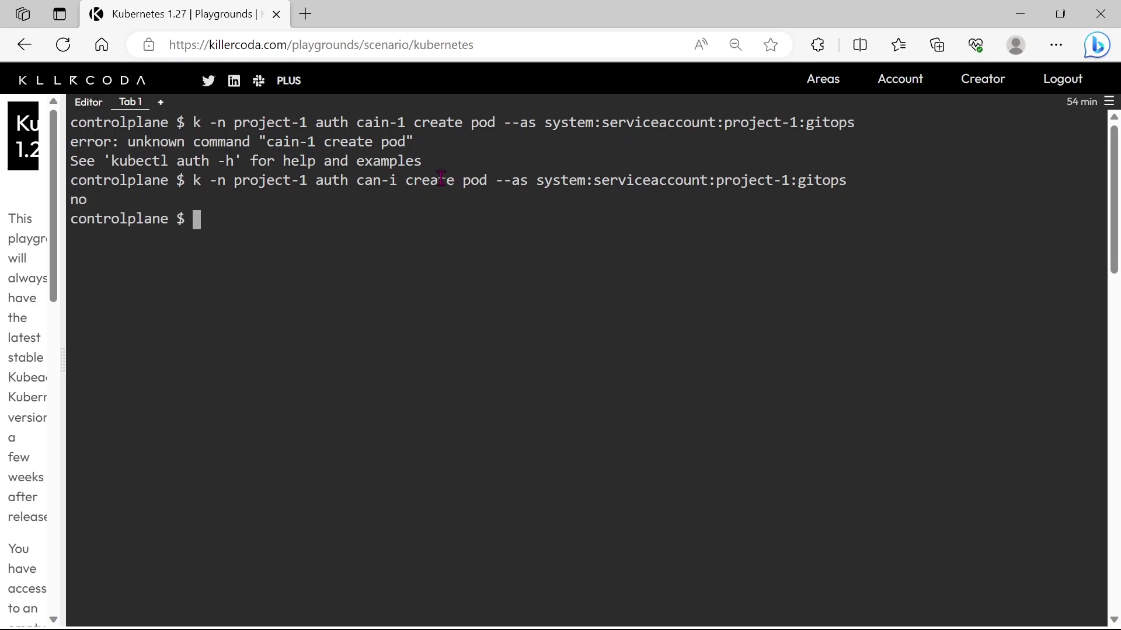
drag(455, 179, 503, 179)
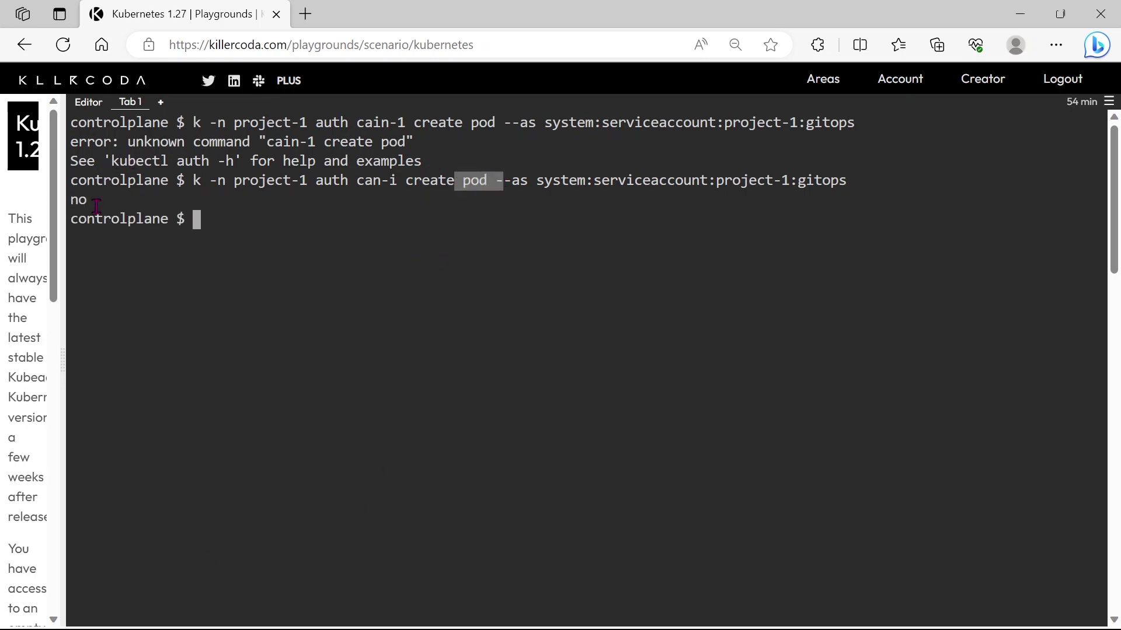
drag(96, 202, 70, 200)
click(131, 199)
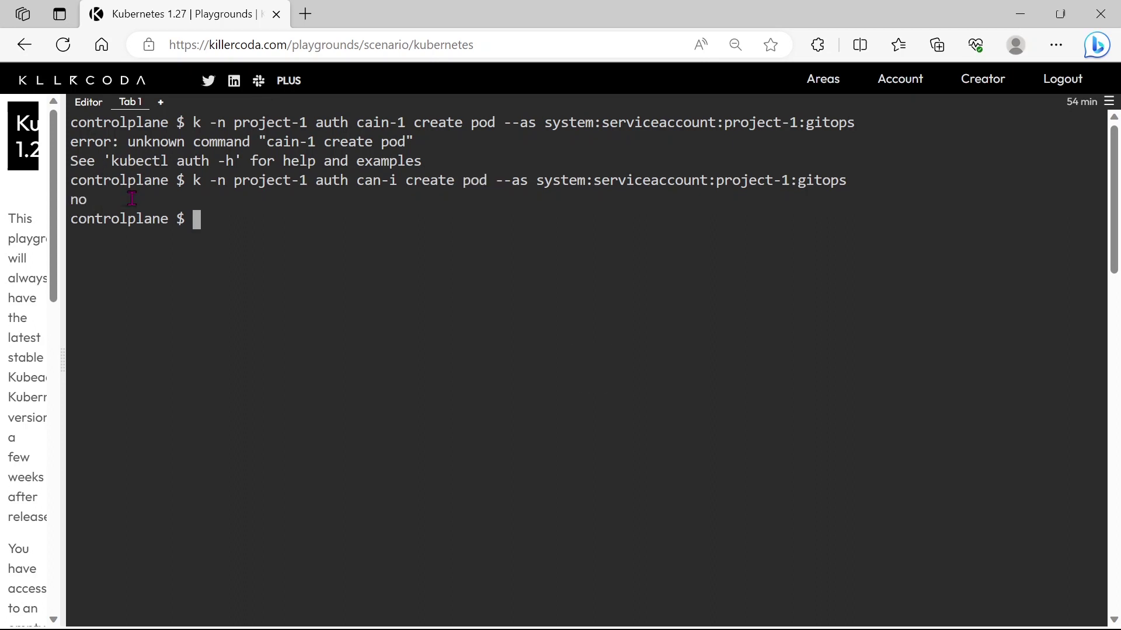
key(Up)
Check with kubectl auth can-i that gitops can create configmaps in project-1; it answers yes.
key(Left)
key(Left)
key(Left)
key(Left)
key(Left)
key(Left)
key(Left)
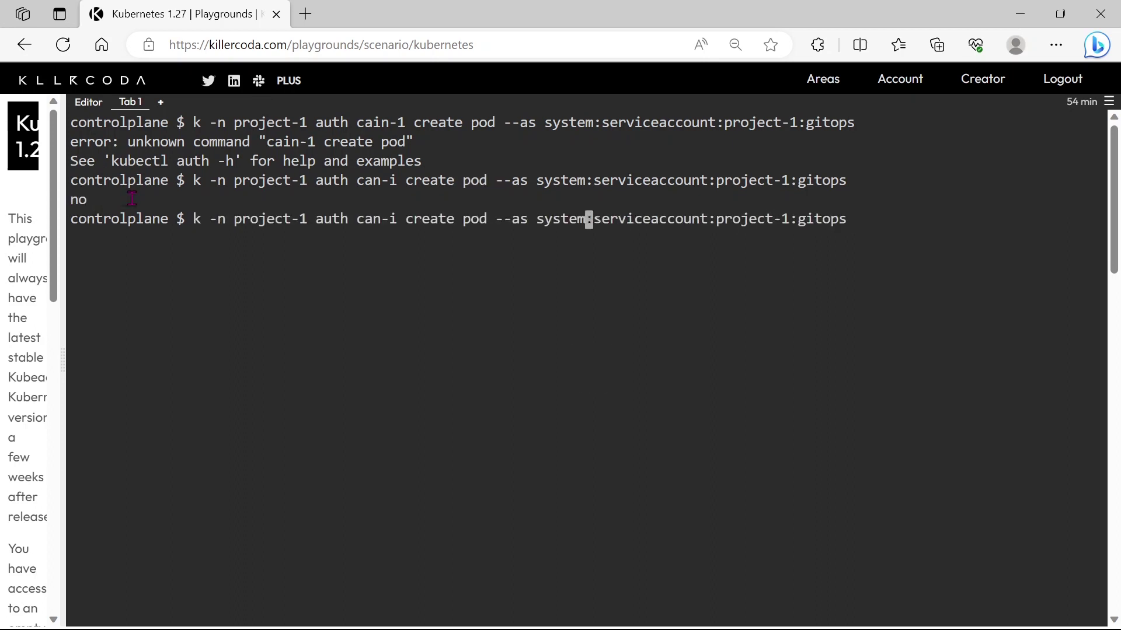
key(Left)
key(Left)
key(Left)
key(Left)
key(Left)
key(Left)
key(BackSpace)
key(BackSpace)
key(BackSpace)
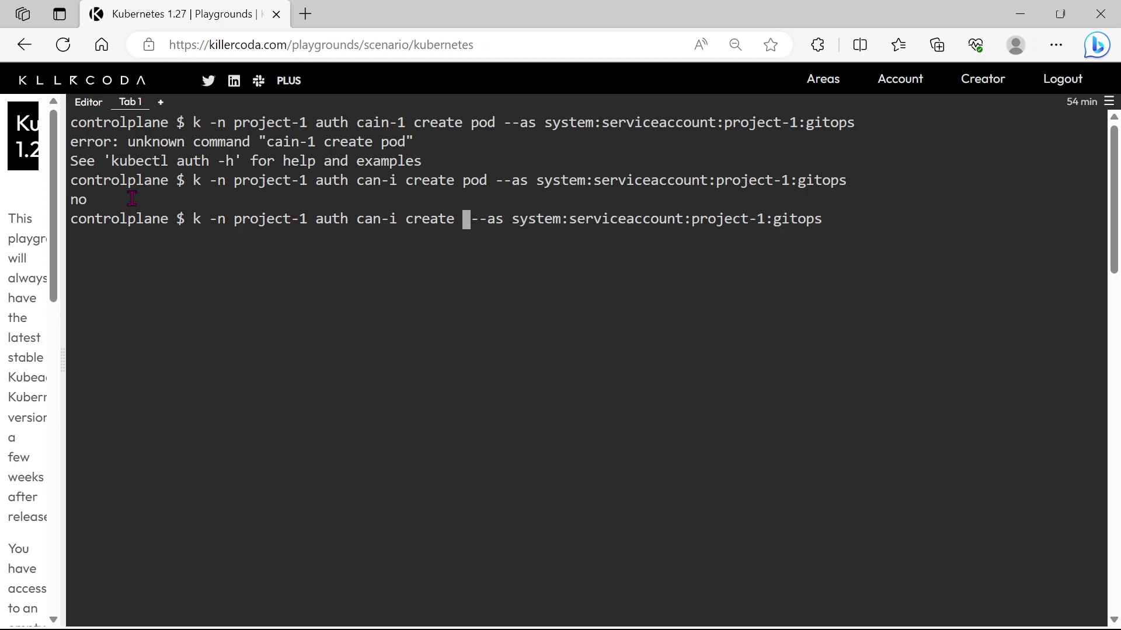
text(configm)
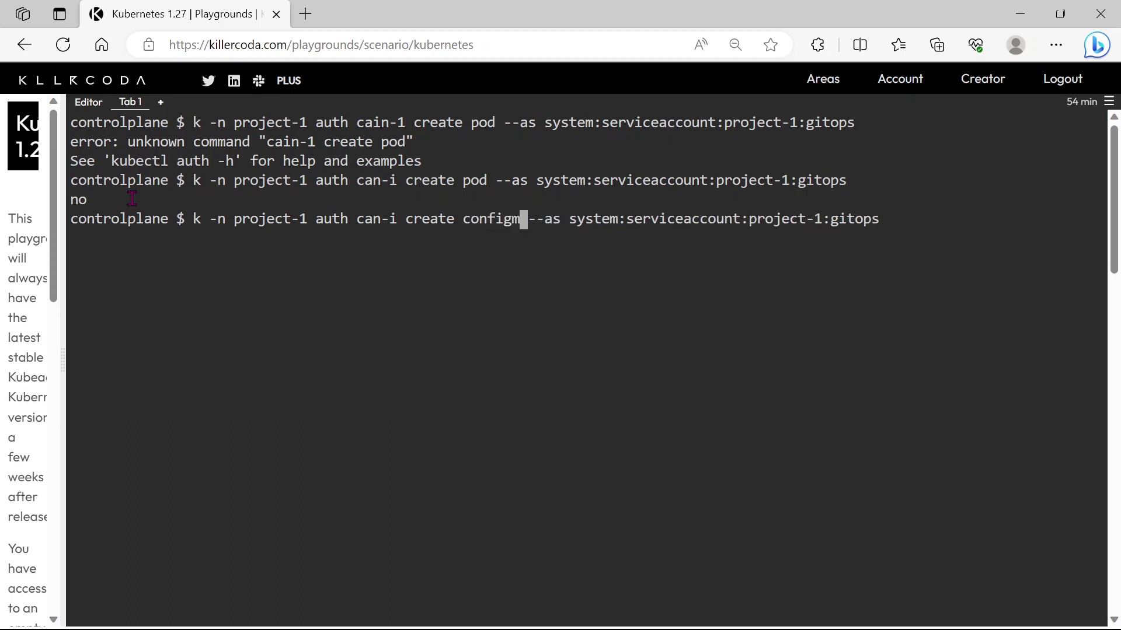
text(ap)
key(Return)
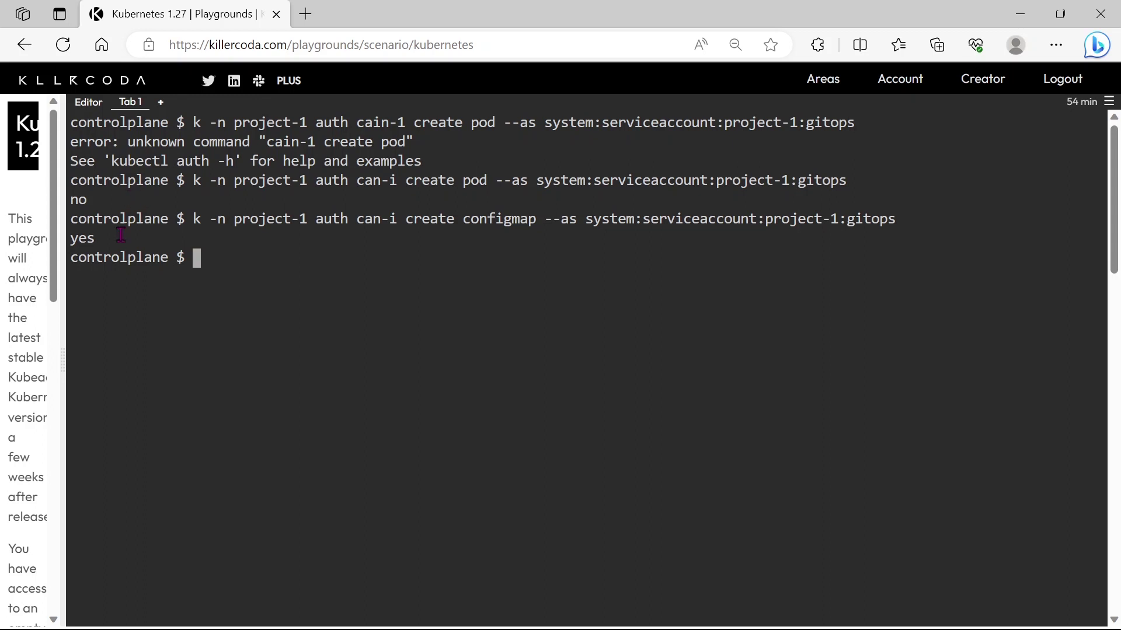
drag(71, 239, 99, 239)
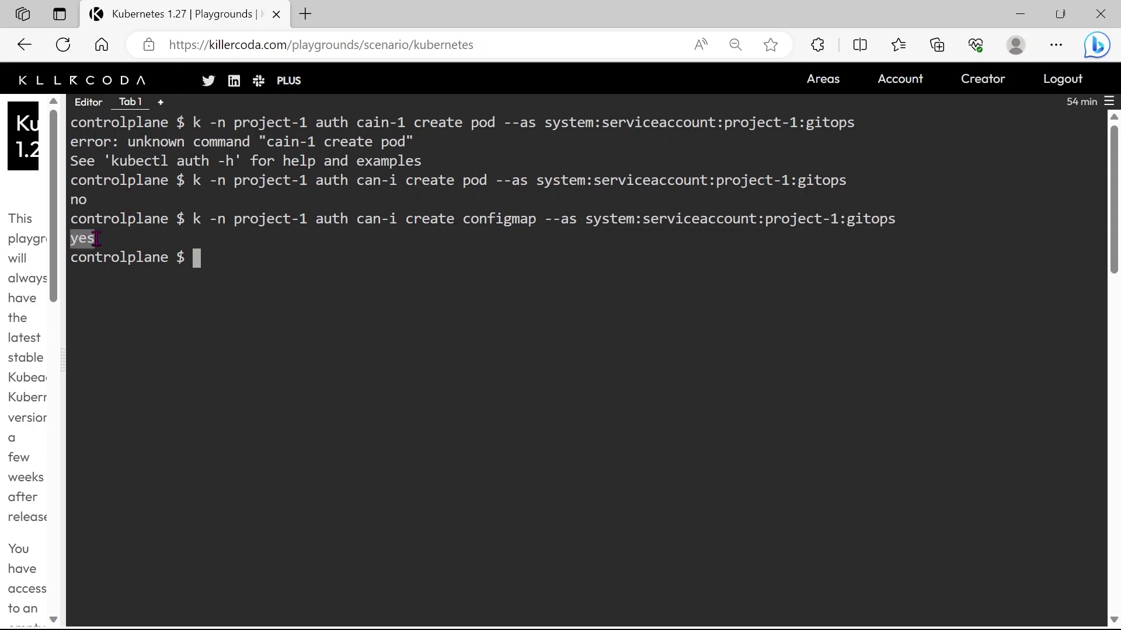
click(248, 268)
Rerun the can-i check for secrets, confirming gitops may create secrets in project-1.
key(Up)
key(Left)
key(Left)
key(Left)
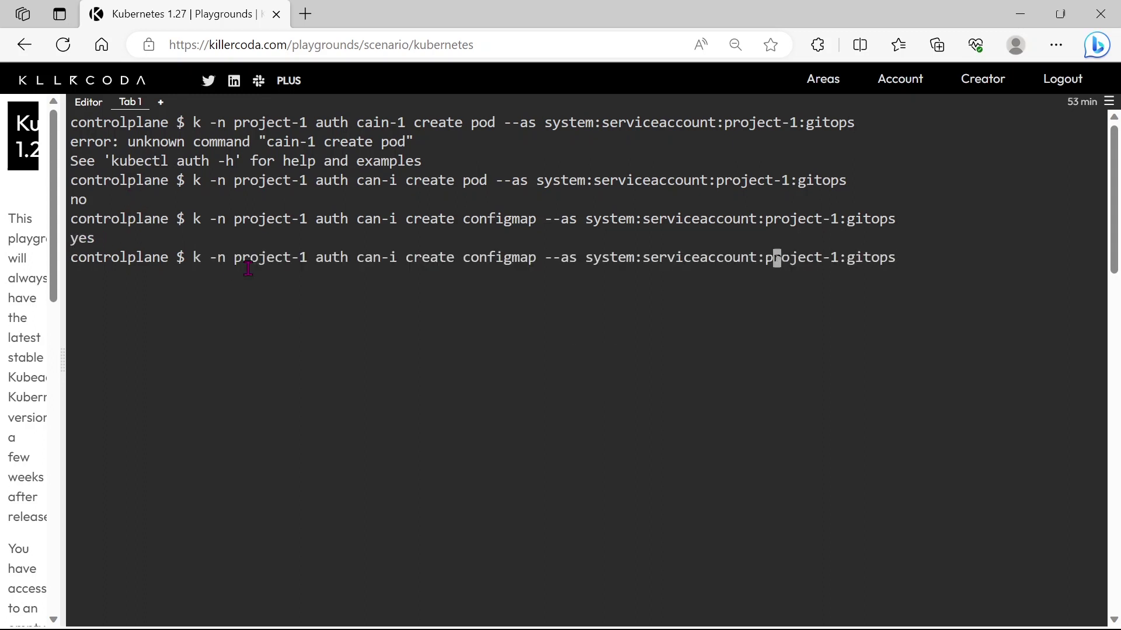
key(Left)
key(Left)
key(Left)
key(Left)
key(Left)
key(Left)
key(Left)
key(BackSpace)
key(BackSpace)
key(BackSpace)
key(BackSpace)
key(BackSpace)
key(BackSpace)
key(BackSpace)
key(BackSpace)
key(BackSpace)
text(s)
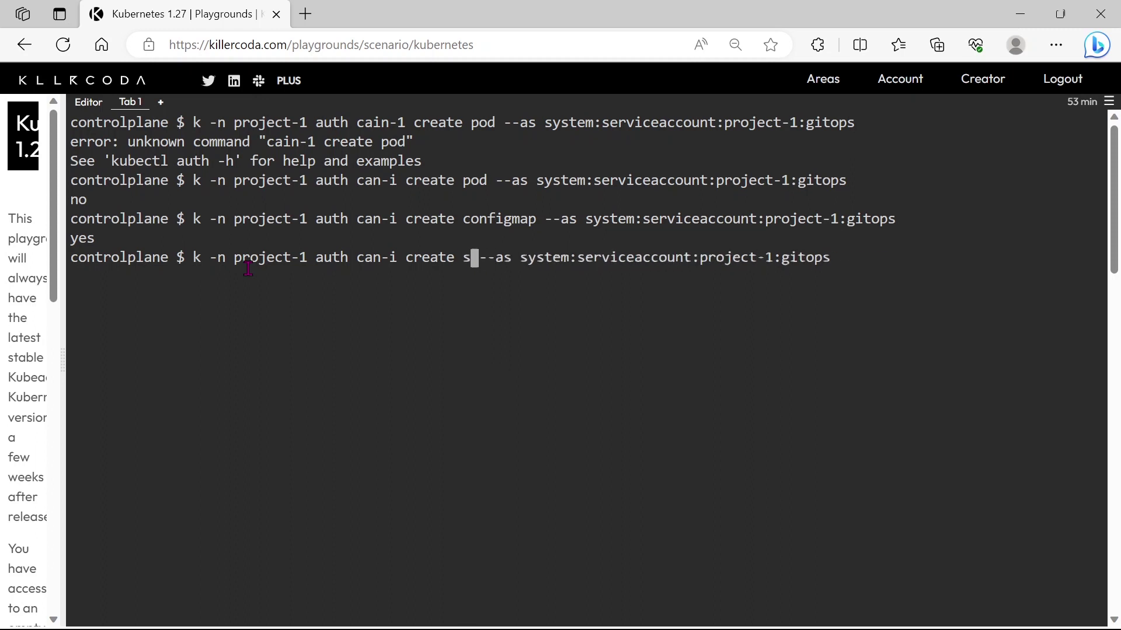
text(ecrets)
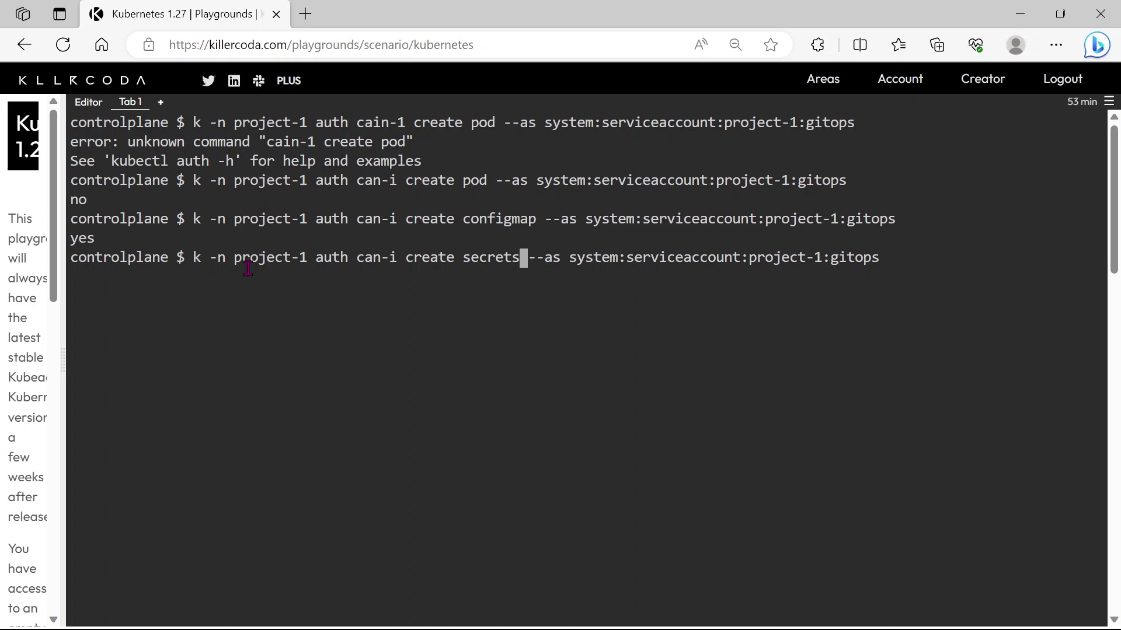
key(Return)
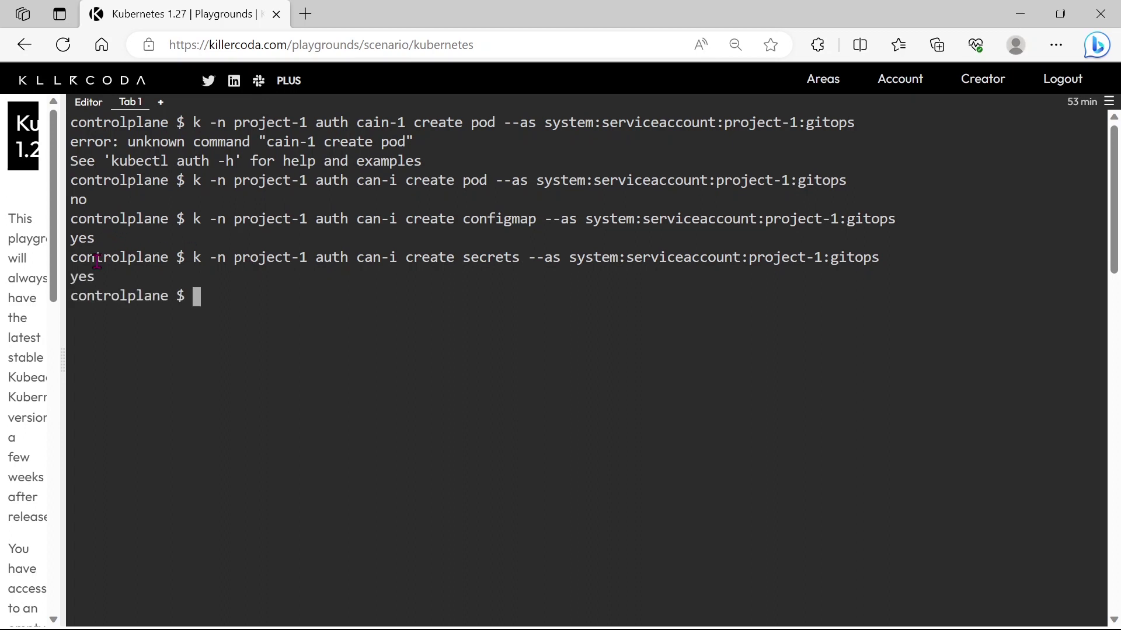
mouse_move(95, 278)
mouse_down()
mouse_move(72, 266)
mouse_move(70, 238)
mouse_up()
click(200, 287)
key(Up)
Run kubectl auth can-i create deployments as gitops in project-1 and see it answer no.
key(Left)
key(Left)
key(Left)
key(Left)
key(Left)
key(Left)
key(Left)
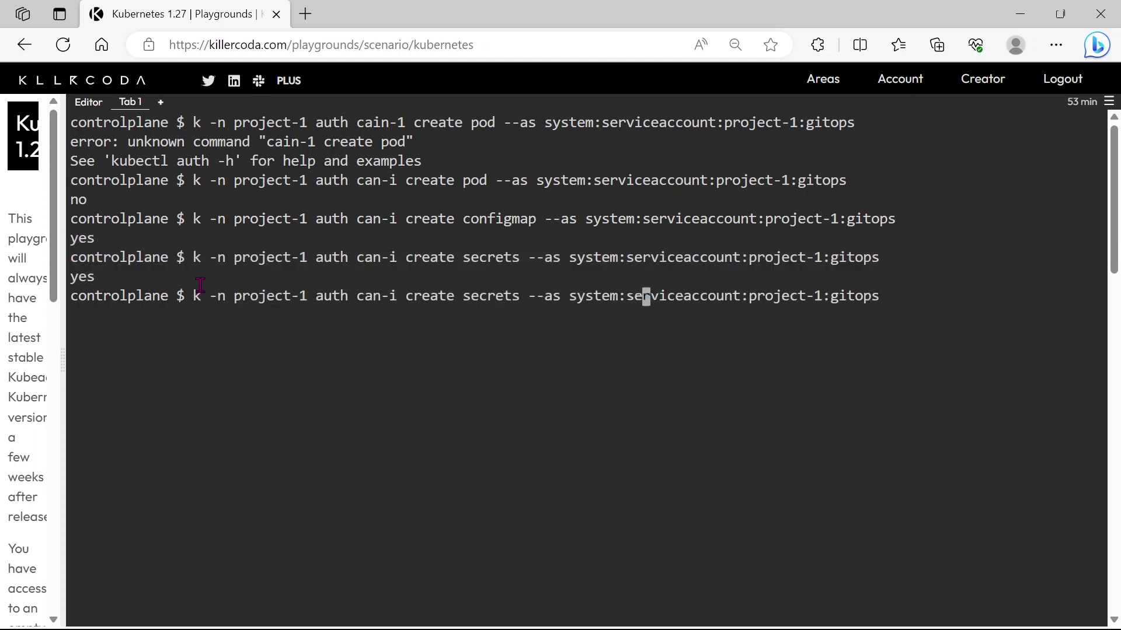
key(Left)
key(Left)
key(Left)
key(Left)
key(Left)
key(Left)
key(BackSpace)
key(BackSpace)
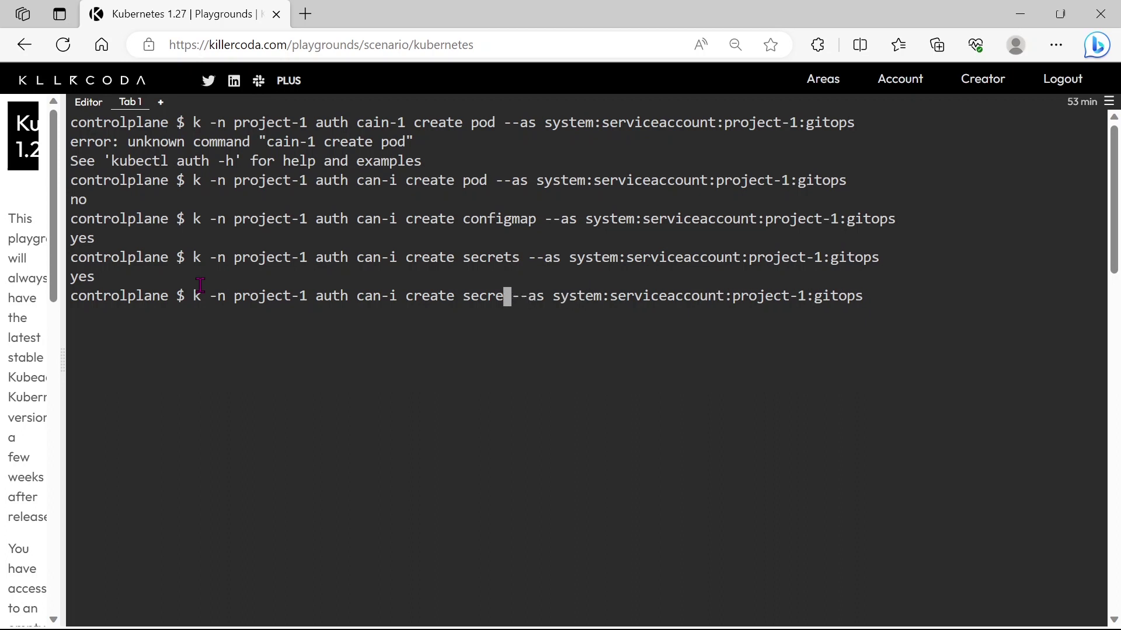
key(BackSpace)
key(BackSpace)
key(BackSpace)
key(BackSpace)
key(BackSpace)
text(deplo)
text(yments)
key(Return)
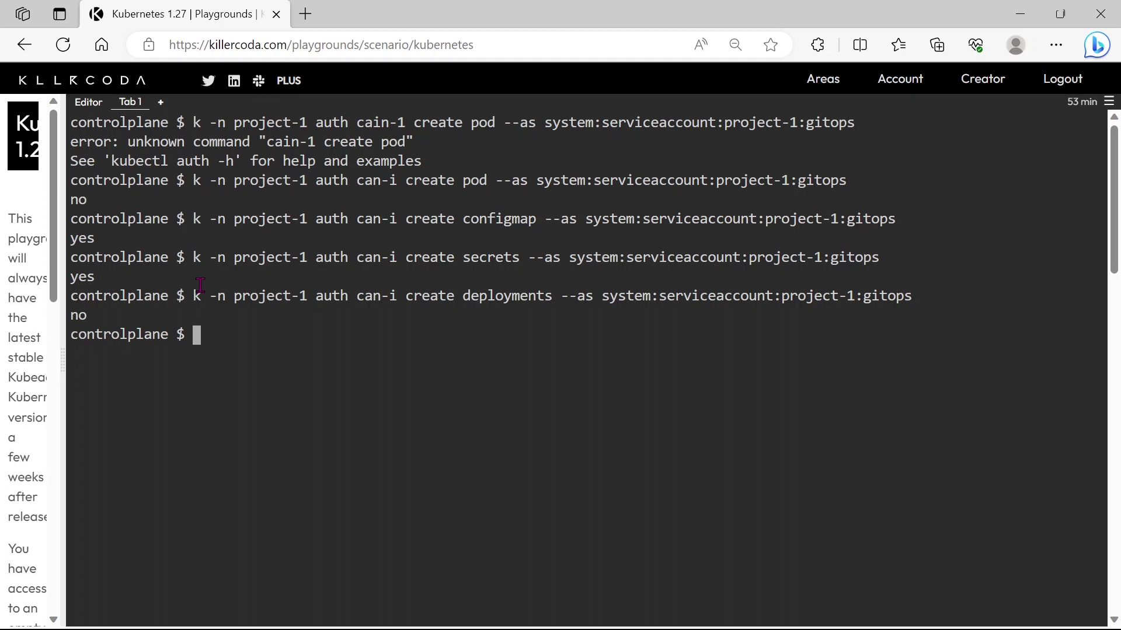